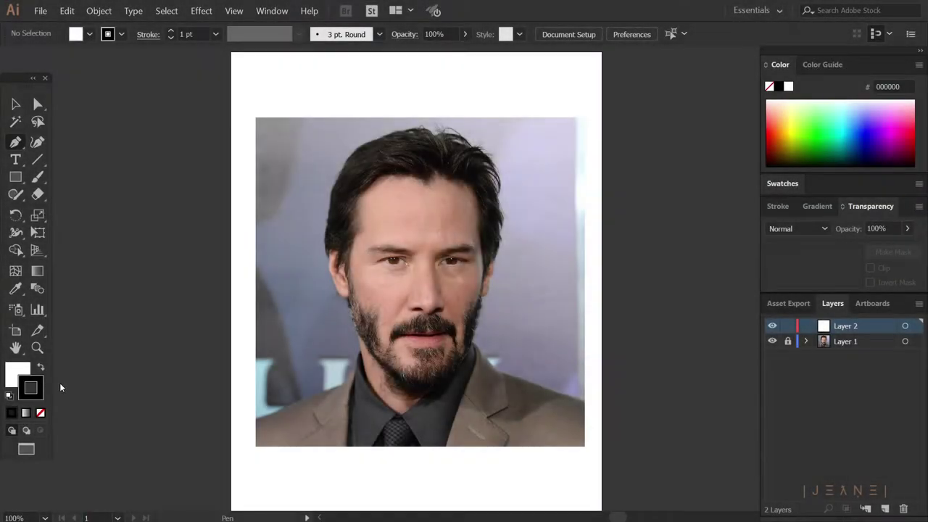
Change the stroke colour from black to deep red C90000.
double_click(31, 387)
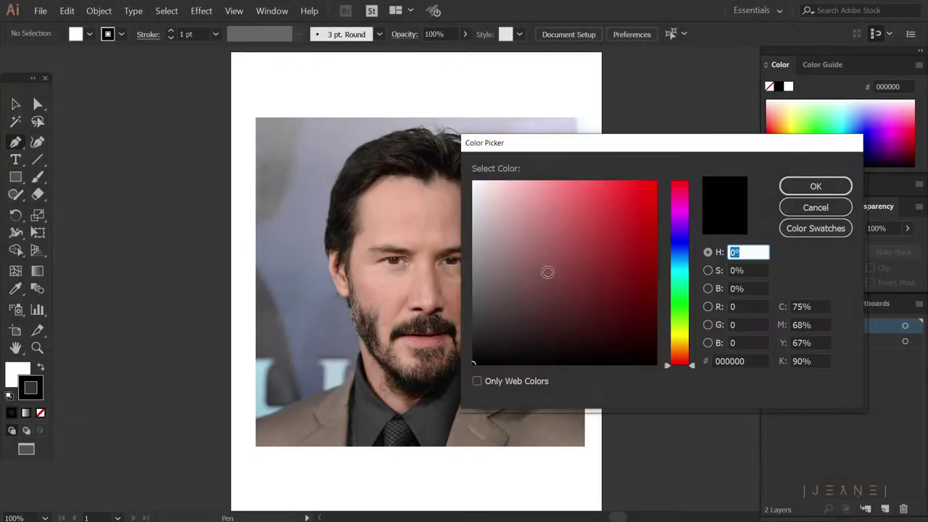
left_click_drag(645, 206, 654, 219)
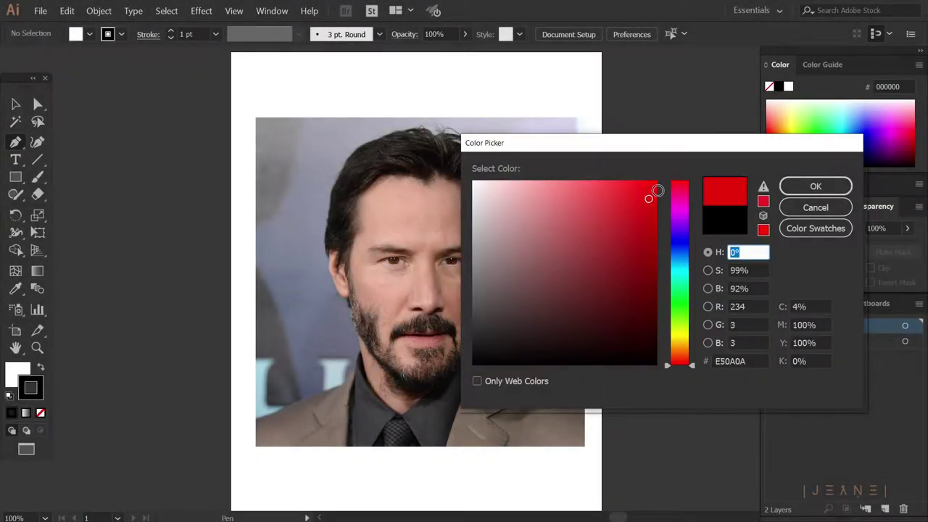
left_click(815, 187)
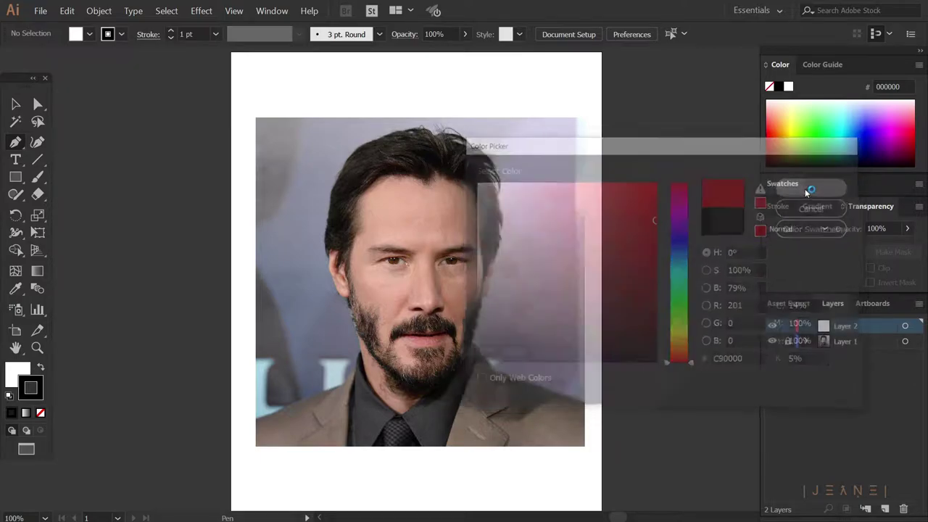
Trace the right eye's upper eyelid with a three-point red line, undoing a stray path.
scroll(451, 267, "up", 3, "alt")
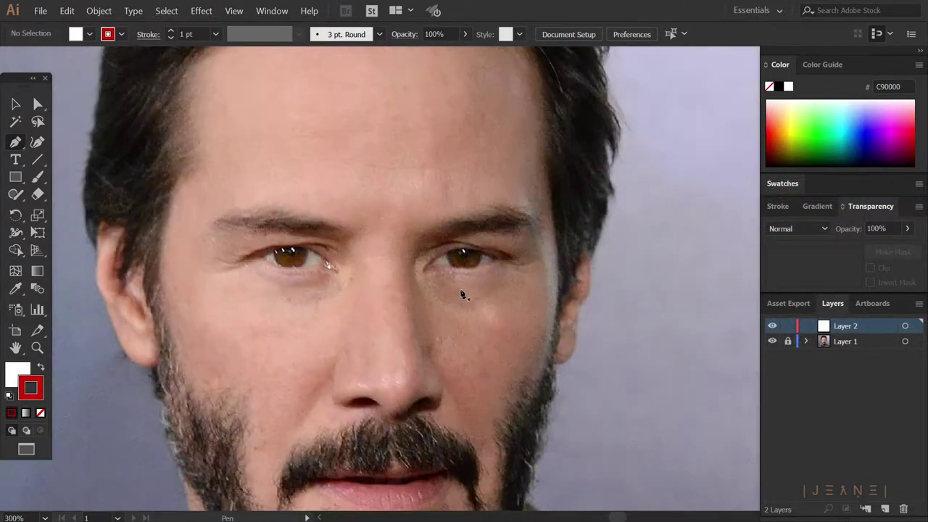
scroll(451, 264, "up", 1, "alt")
left_click(407, 249)
left_click(437, 241)
left_click(492, 255)
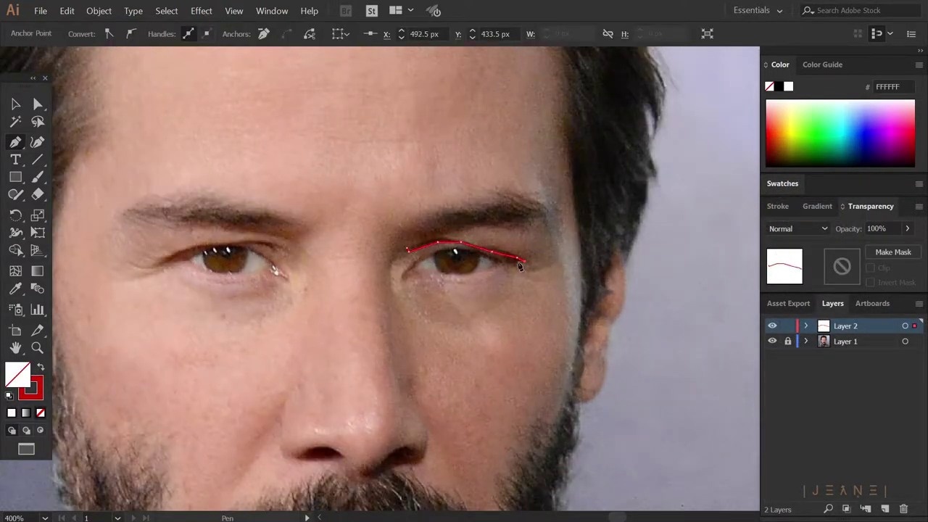
scroll(520, 267, "up", 1)
scroll(425, 321, "down", 1)
scroll(424, 321, "up", 1)
left_click(340, 266)
left_click(326, 288)
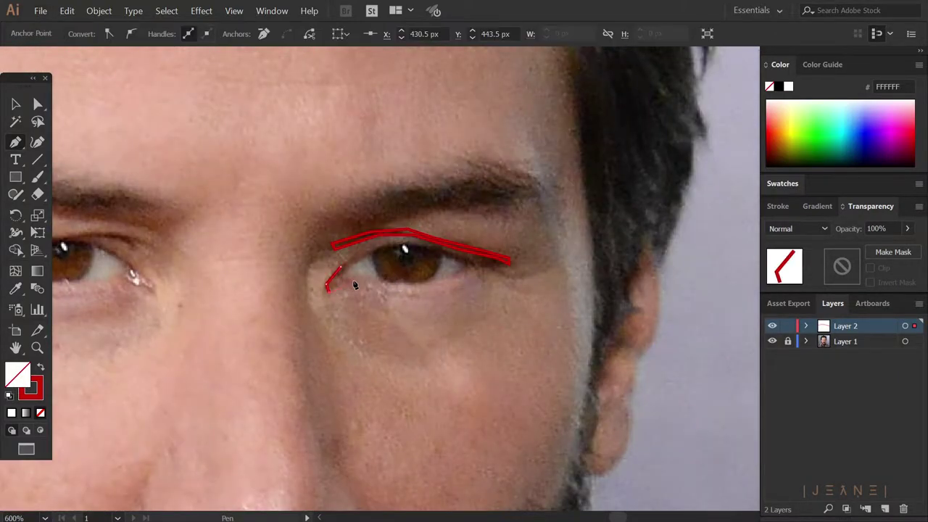
key("ctrl+z")
key("ctrl+z")
Draw a closed polygon around the iris and extend the outline along the lower lid.
left_click(342, 274)
left_click(406, 243)
left_click(441, 267)
left_click(395, 284)
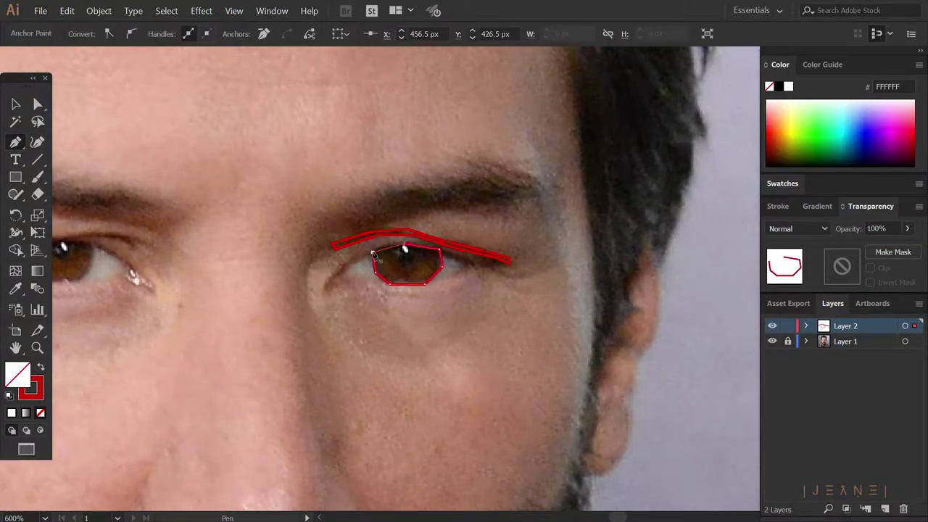
left_click(342, 274)
left_click(478, 268)
left_click(431, 284)
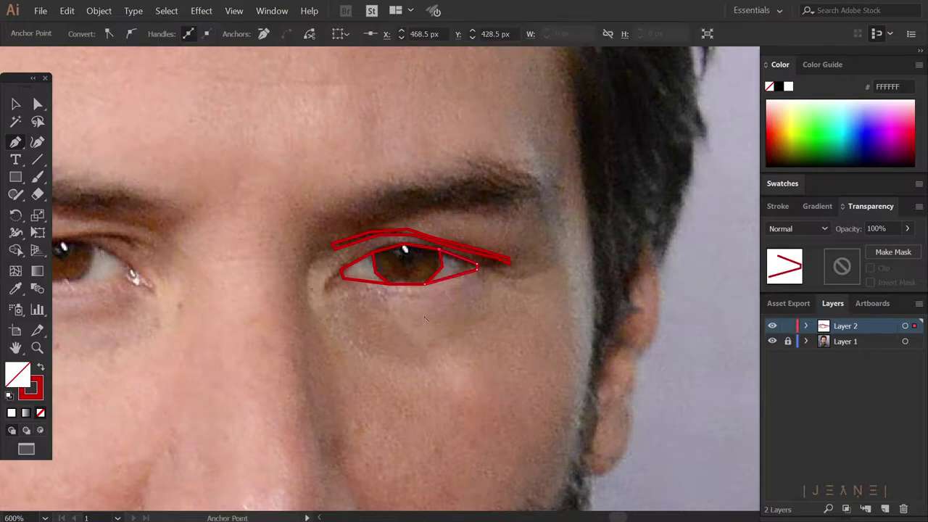
left_click(346, 283)
Outline the lower lid and close an angular shape beneath the eye.
scroll(431, 300, "down", 1)
left_click(411, 256, "ctrl")
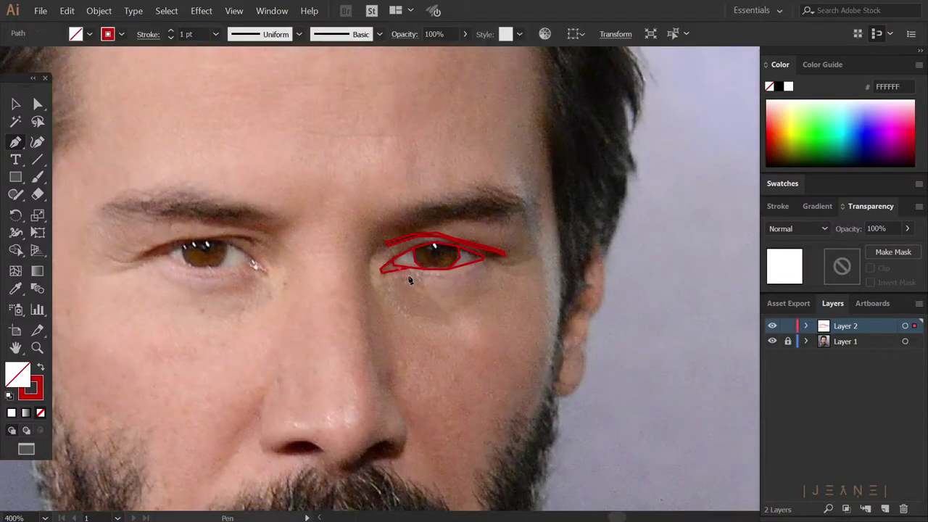
left_click(383, 271)
left_click(455, 276)
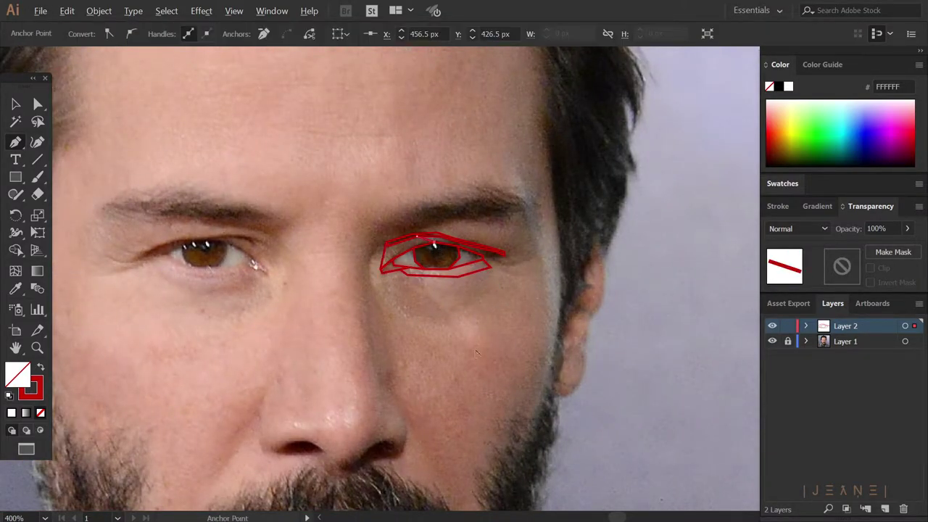
left_click(392, 285)
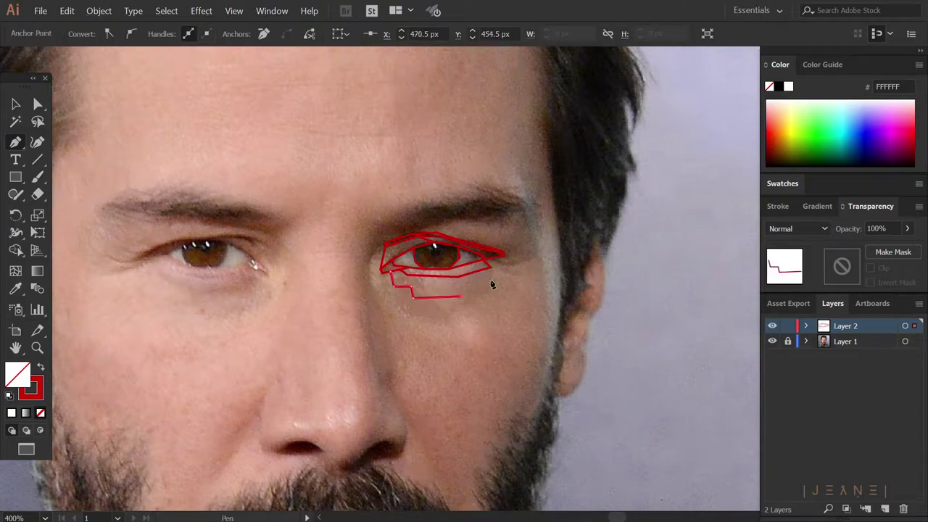
left_click(386, 304)
left_click(457, 328)
left_click(500, 292)
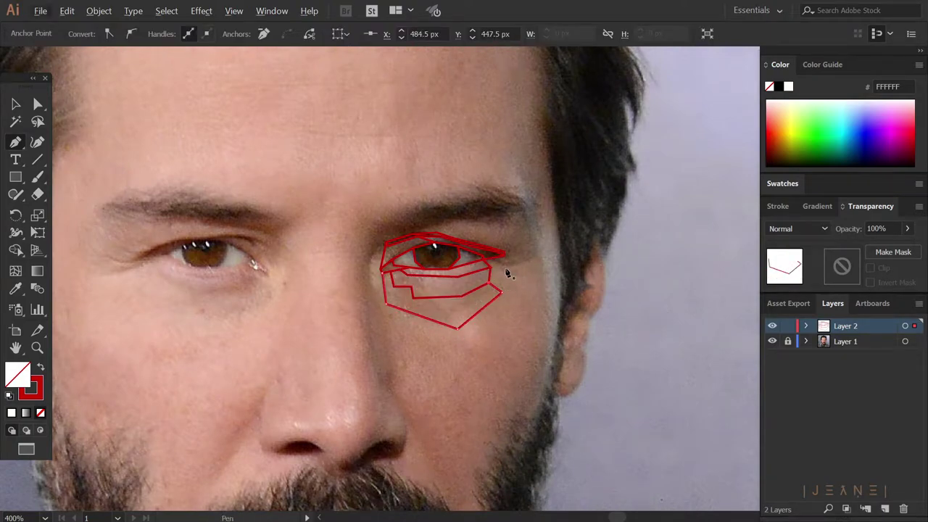
Trace the jagged zigzag eyebrow above the eye.
scroll(508, 273, "down", 1)
scroll(428, 239, "up", 1)
left_click(368, 241)
left_click(400, 231)
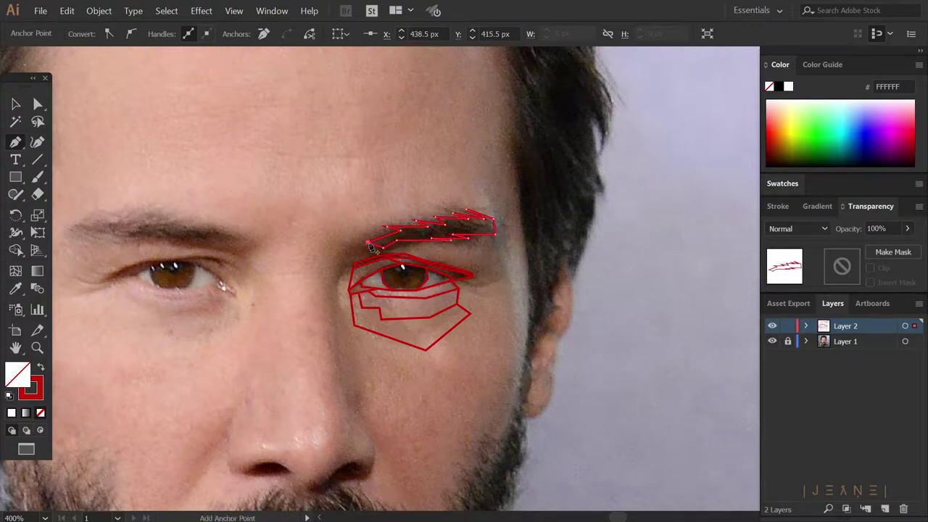
left_click(470, 242, "ctrl")
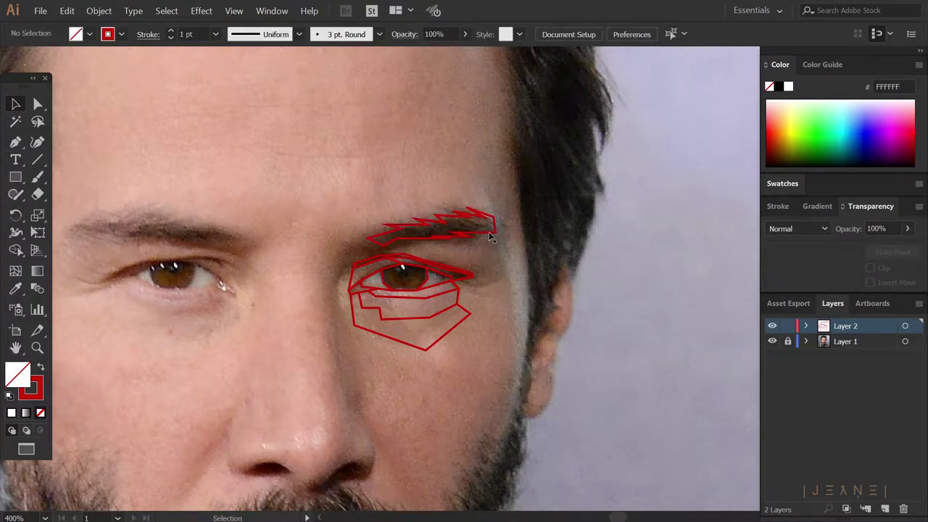
Draw a closed pentagon shape at the hairline on the forehead.
scroll(435, 181, "down", 1)
key("p")
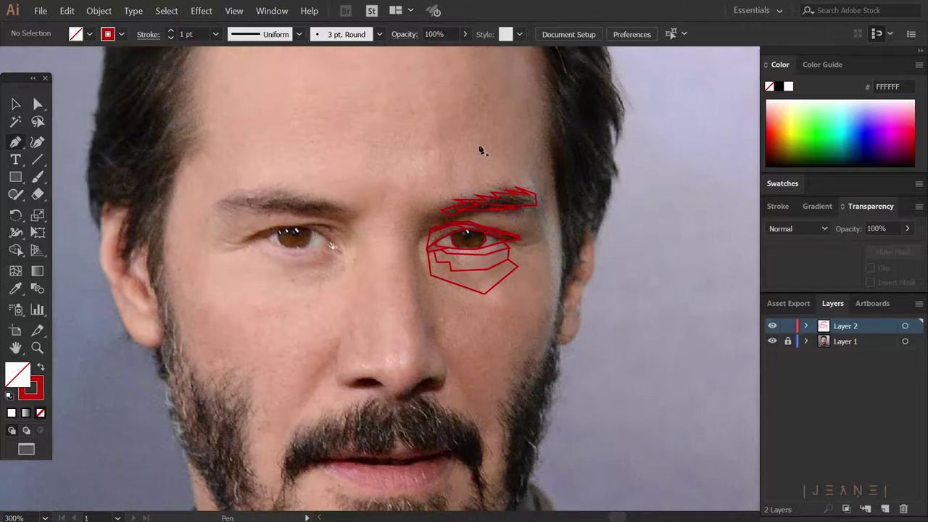
scroll(479, 150, "down", 1)
scroll(389, 253, "up", 1)
scroll(274, 182, "up", 3)
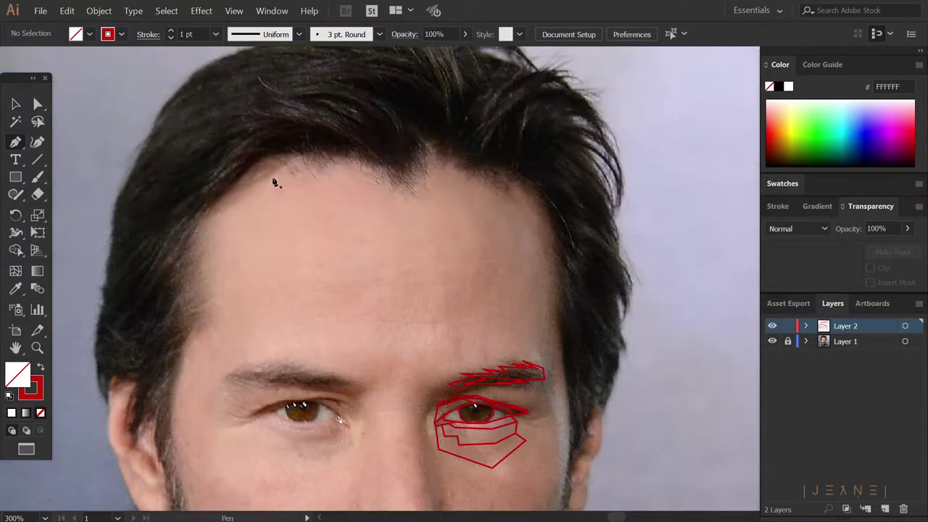
left_click(290, 151)
left_click(226, 152)
left_click(204, 180)
left_click(231, 157)
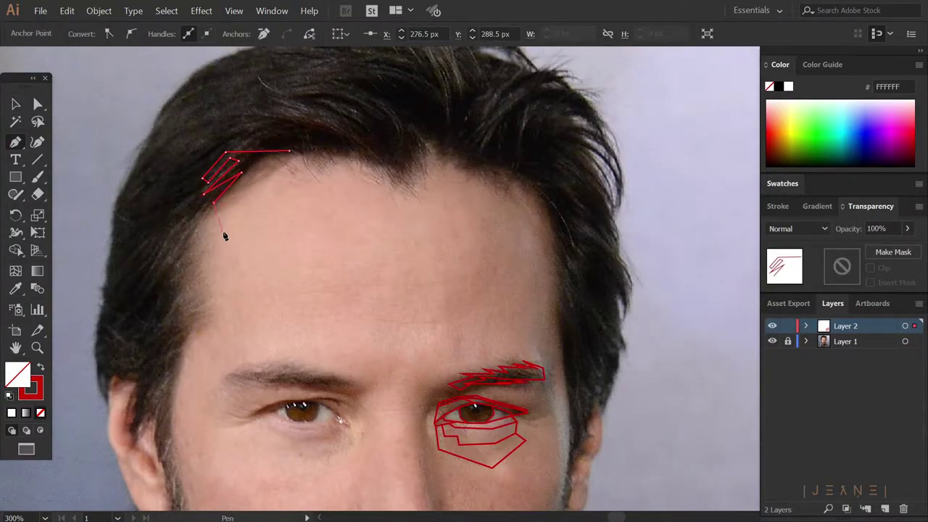
left_click(320, 229)
left_click(336, 179)
left_click(290, 151)
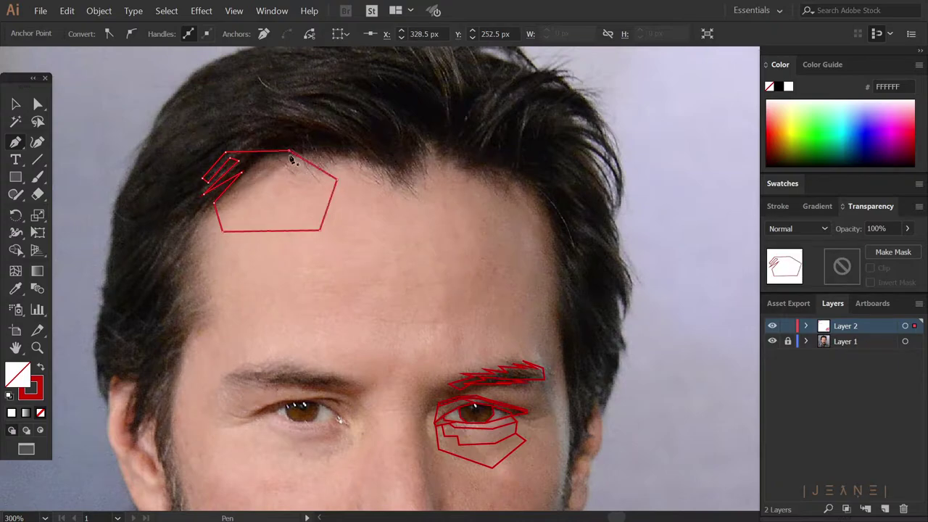
Split the forehead pentagon with a line and start zigzag strands along the hairline.
left_click(292, 152)
left_click(242, 196)
left_click(263, 231)
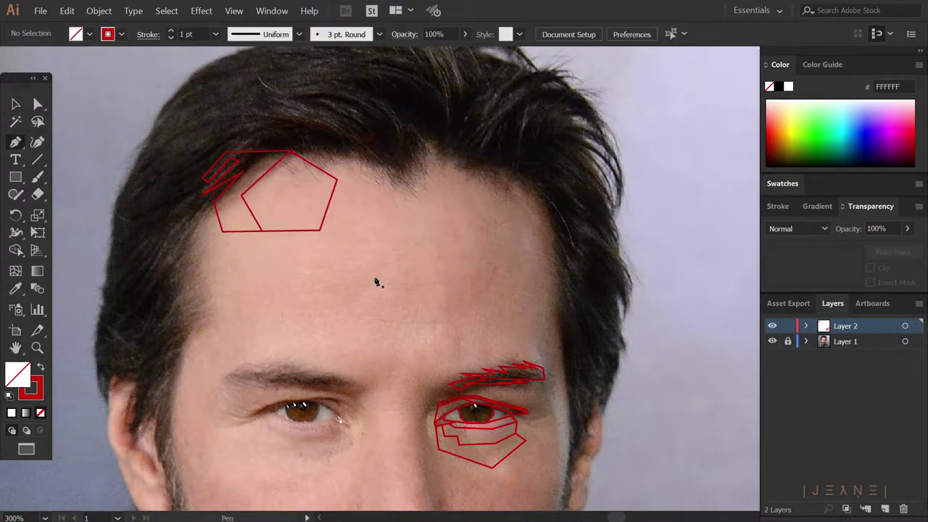
scroll(264, 178, "up", 1)
left_click(224, 167)
left_click(230, 148)
left_click(240, 134)
left_click(263, 172)
left_click(277, 145)
left_click(304, 164)
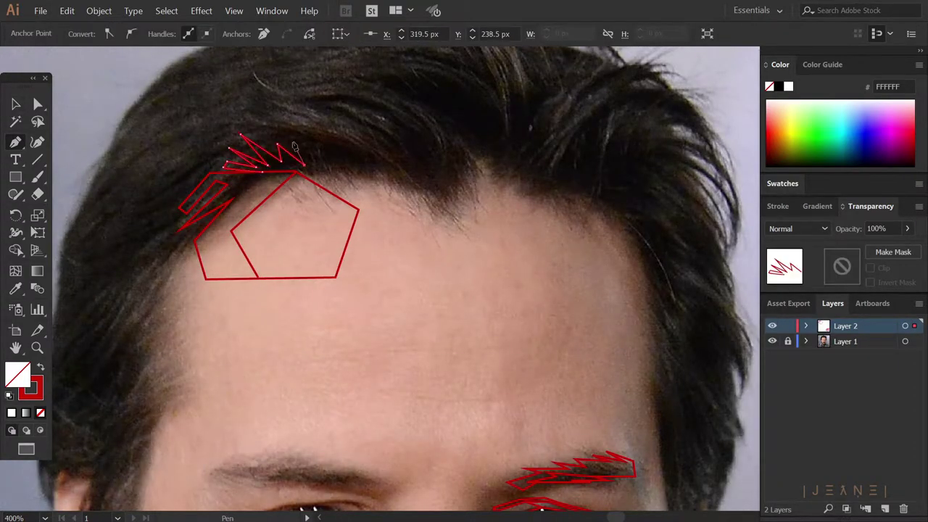
scroll(386, 176, "up", 1)
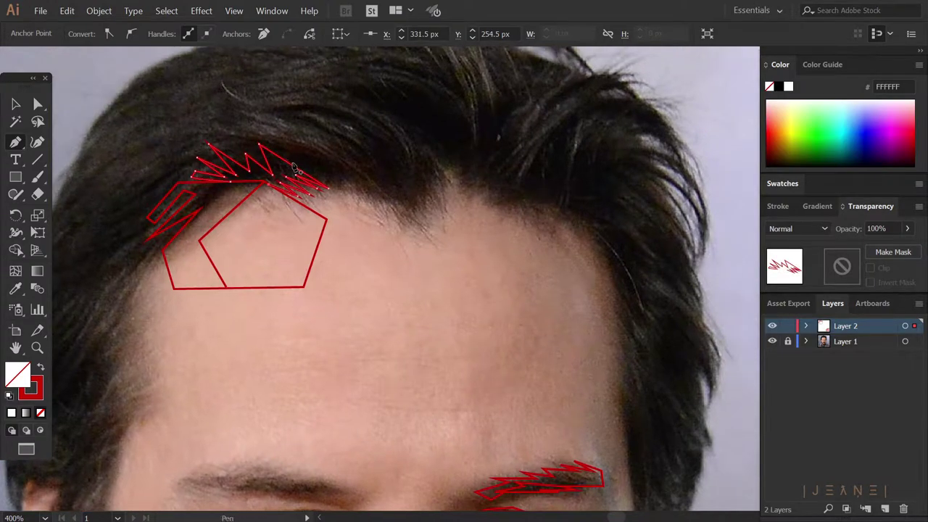
left_click(309, 145)
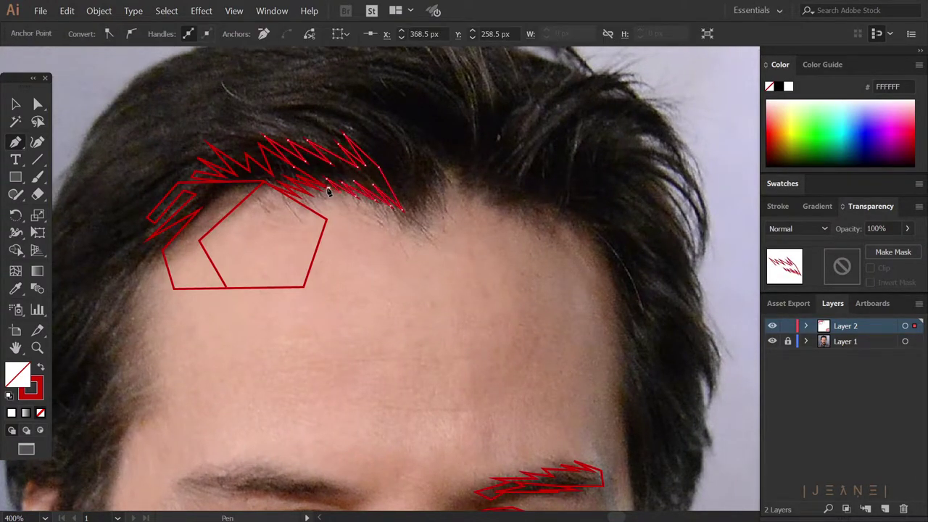
Continue the hairline zigzag to the right across the top of the head.
left_click(558, 306, "ctrl")
left_click(359, 133)
left_click(396, 127)
left_click(415, 153)
left_click(435, 165)
left_click(448, 205)
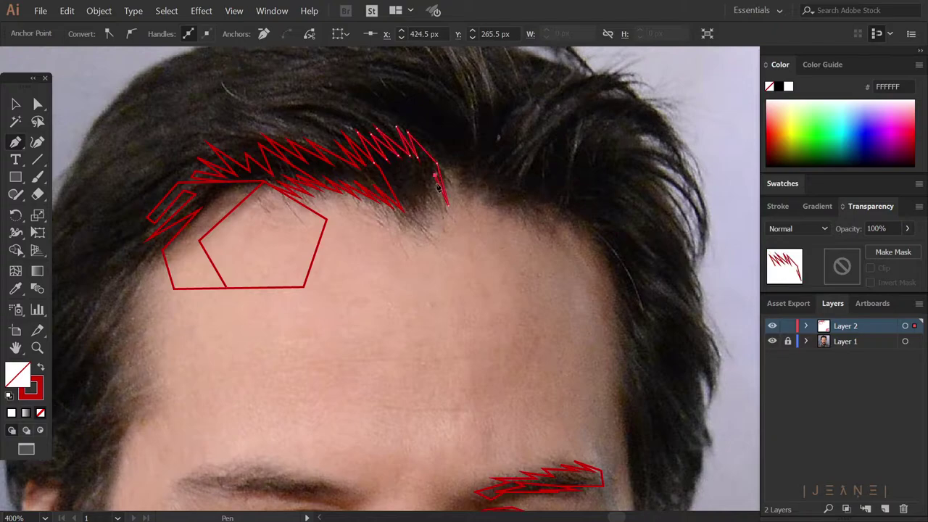
scroll(438, 187, "down", 2)
scroll(481, 234, "up", 2)
left_click(409, 136)
left_click(416, 166)
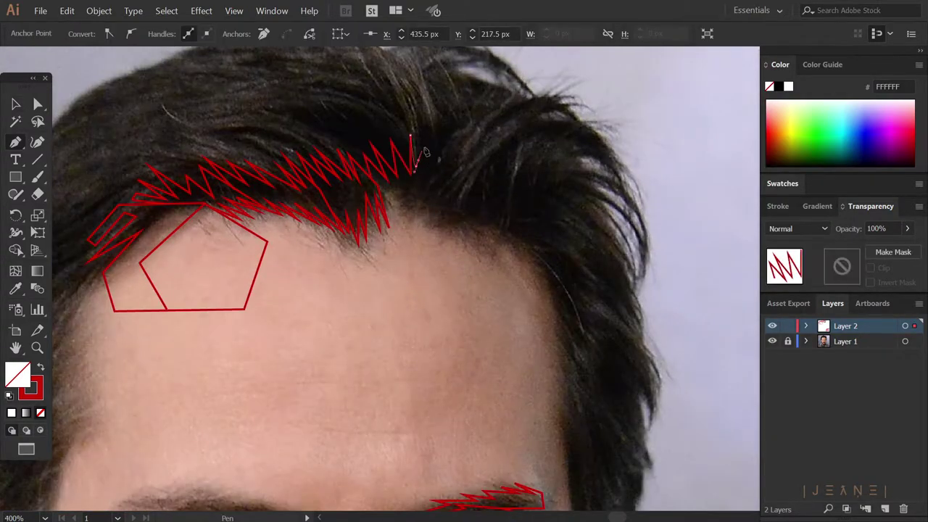
Draw a new zigzag hair strand further right.
left_click(480, 211, "ctrl")
left_click(470, 173)
left_click(506, 151)
left_click(451, 236)
left_click(440, 198)
left_click(429, 195)
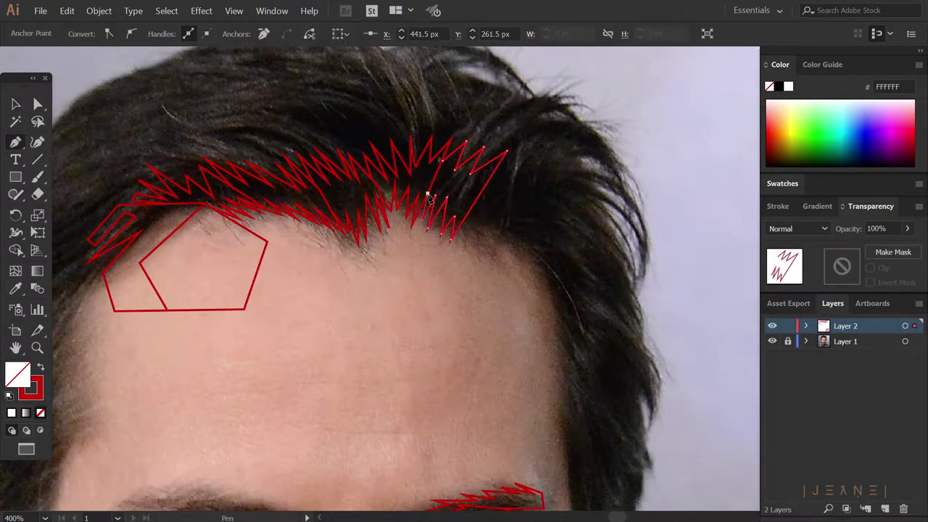
left_click(565, 239, "ctrl")
Hide and reshow the photo layer to check the red outlines.
left_click(772, 341)
key("ctrl+minus")
left_click(772, 341)
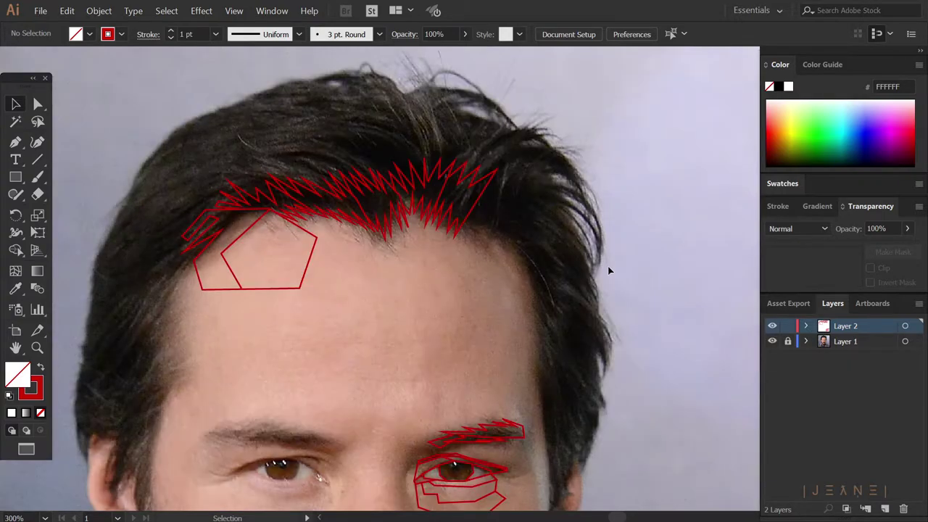
key("p")
key("ctrl+plus")
Extend the zigzag path down the right side of the hair.
left_click(454, 215)
left_click(435, 239, "ctrl")
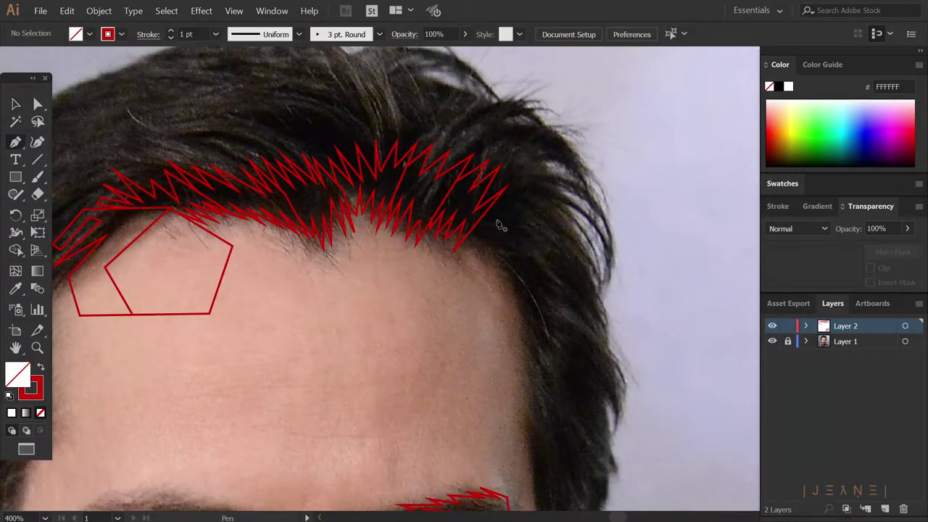
left_click(500, 254)
left_click(567, 337)
left_click(522, 301)
left_click(557, 254)
left_click(530, 221)
scroll(483, 348, "down", 4)
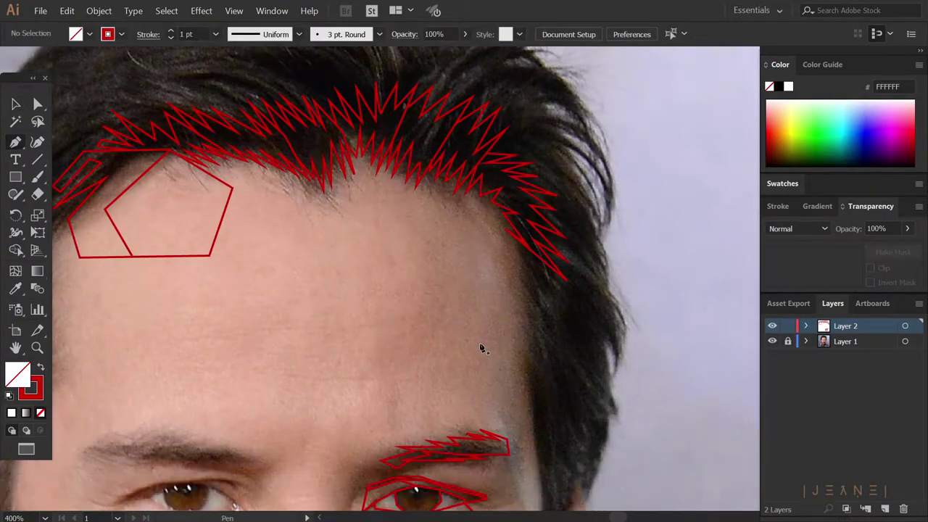
scroll(486, 194, "down", 1)
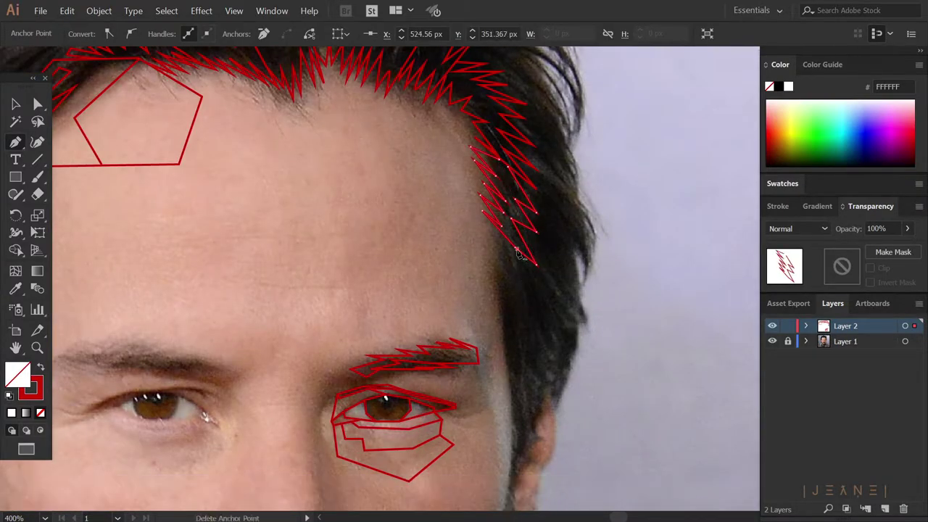
Finish the zigzag beside the temple and add a short segment by the temple hair.
left_click(516, 250)
left_click(540, 292)
left_click(516, 307)
left_click(537, 332)
left_click(493, 247, "ctrl")
scroll(493, 248, "down", 3)
left_click(486, 225)
left_click(504, 264)
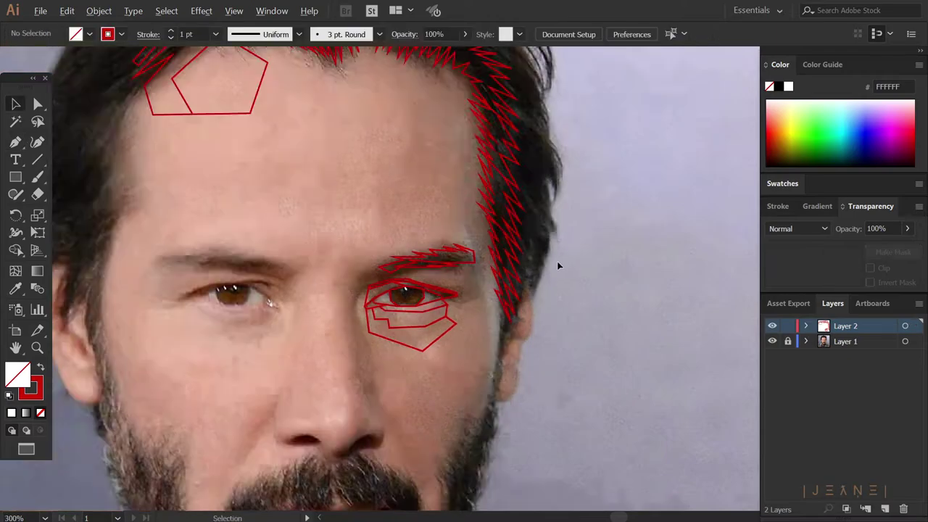
Trace a facet path across the forehead from the pentagon corner to the right hairline.
key("p")
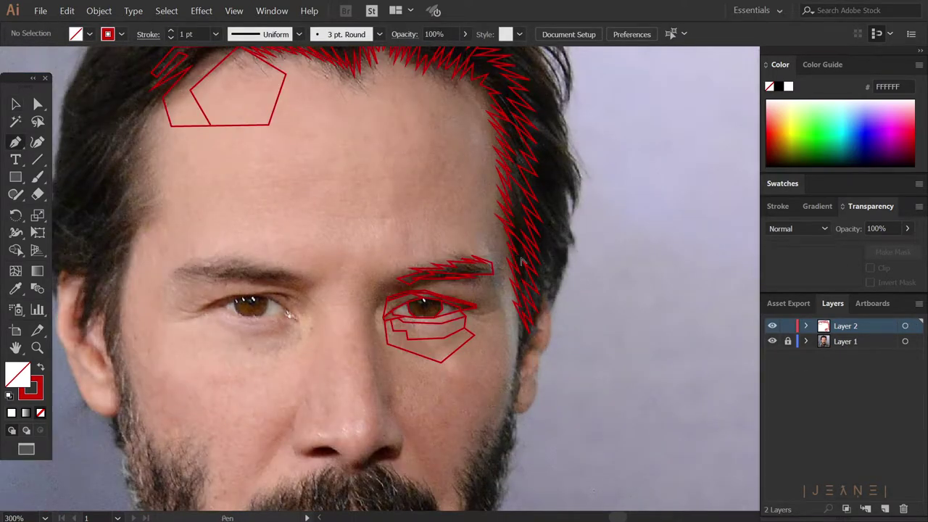
key("ctrl+minus")
left_click(360, 150)
left_click(422, 176)
left_click(443, 178)
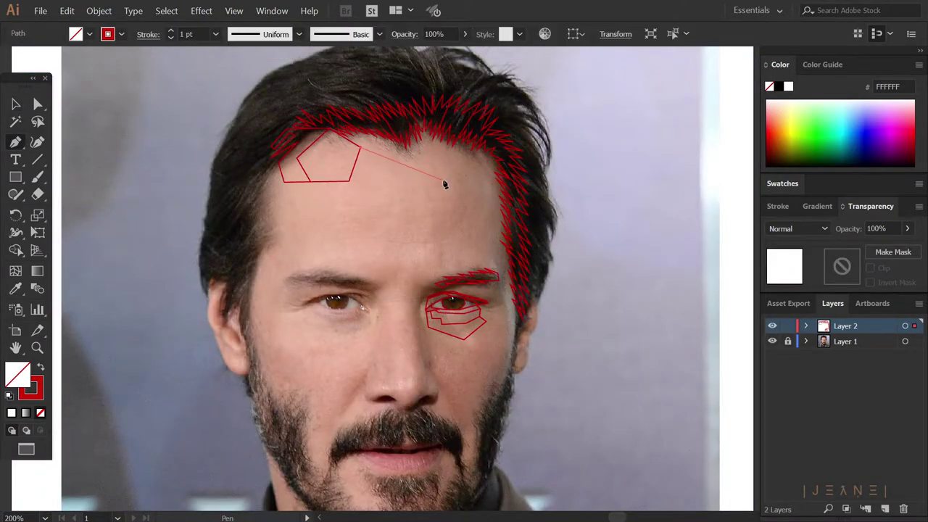
left_click(449, 164)
left_click(478, 162)
left_click(613, 215, "ctrl")
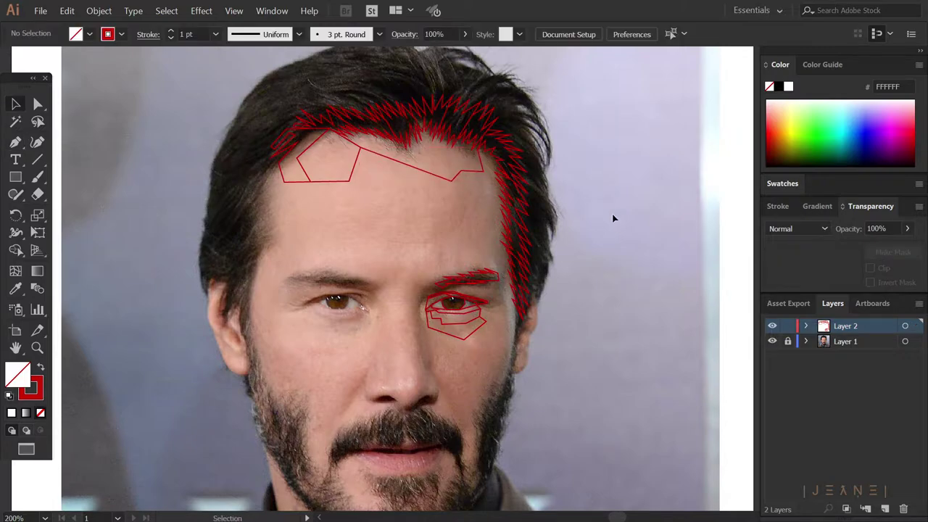
Add a segment down from the hairline and join the open forehead path pieces.
key("ctrl+plus")
left_click(402, 165)
left_click(377, 210)
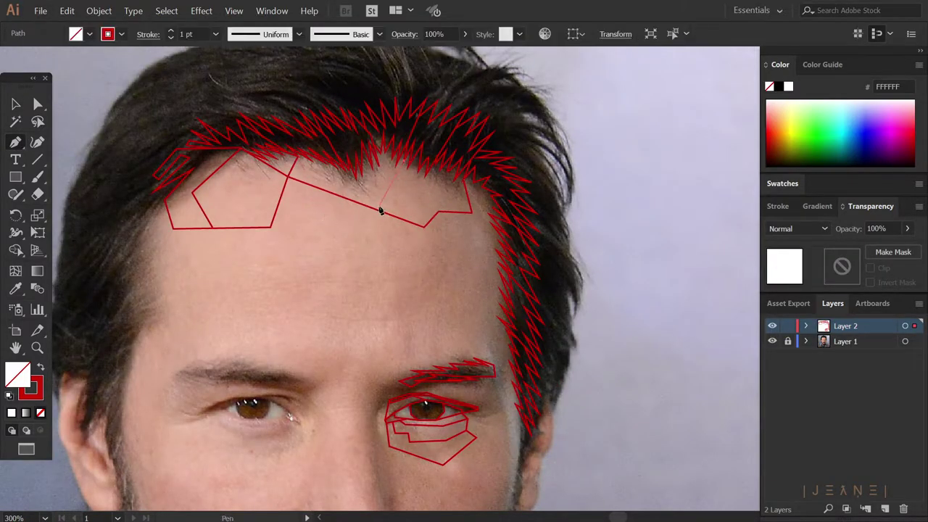
key("v")
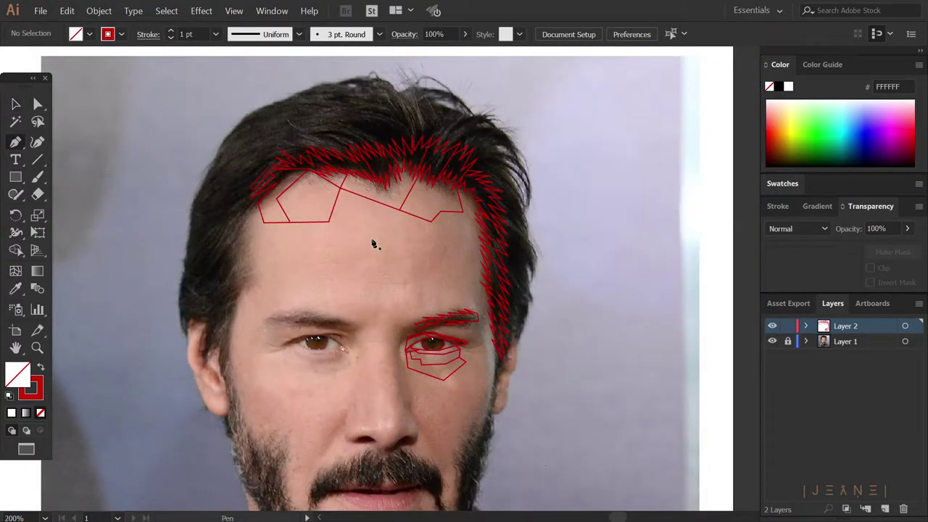
left_click(276, 198)
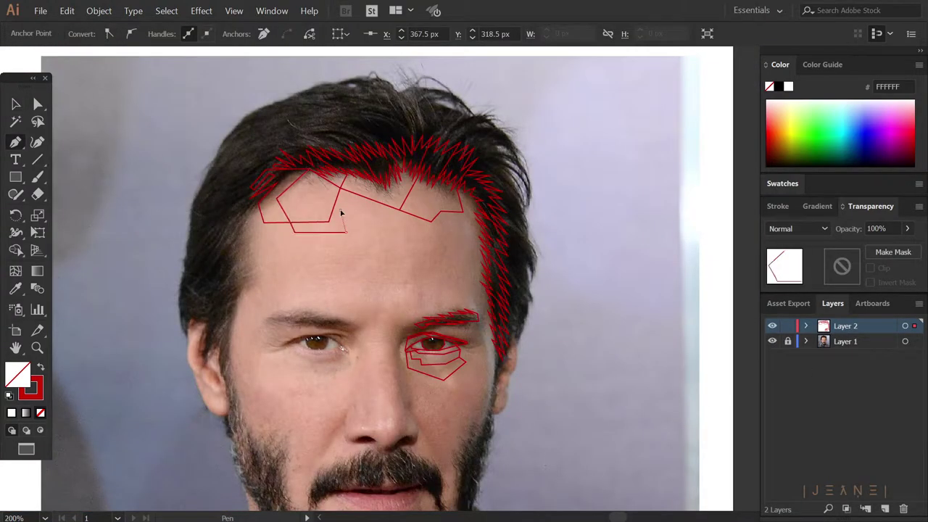
left_click(341, 212)
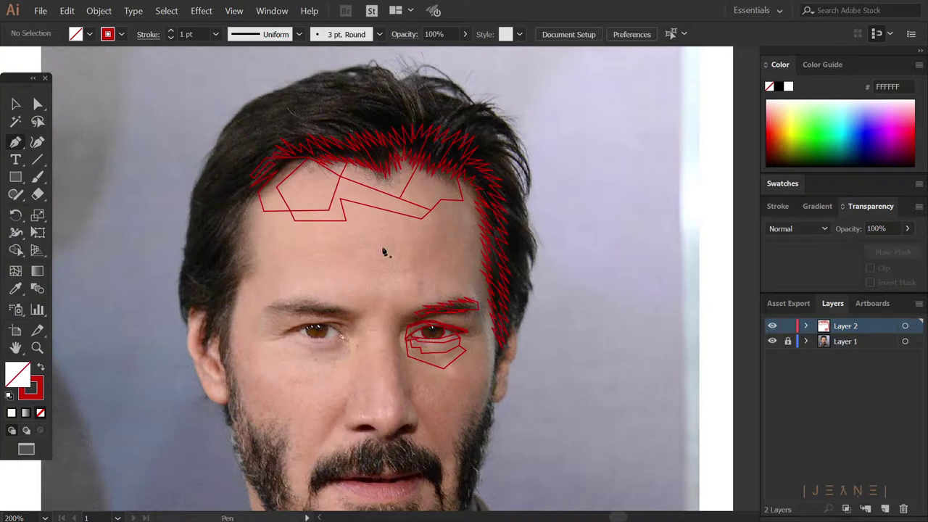
Close a polygon on the lower forehead and begin one at the left temple.
left_click(262, 210)
left_click(282, 241)
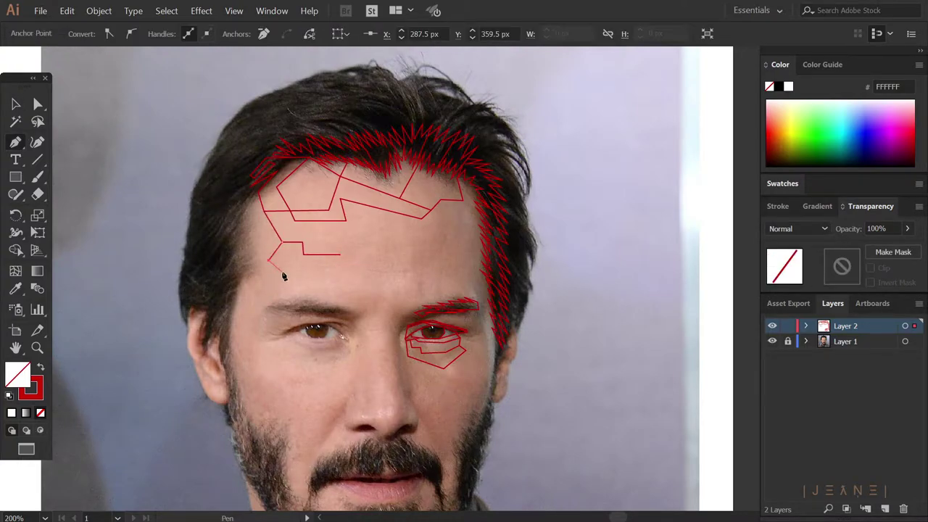
left_click(277, 272)
left_click(268, 260)
left_click(281, 241)
left_click(232, 234)
Finish and close the left temple polygon, then deselect it.
left_click(246, 276)
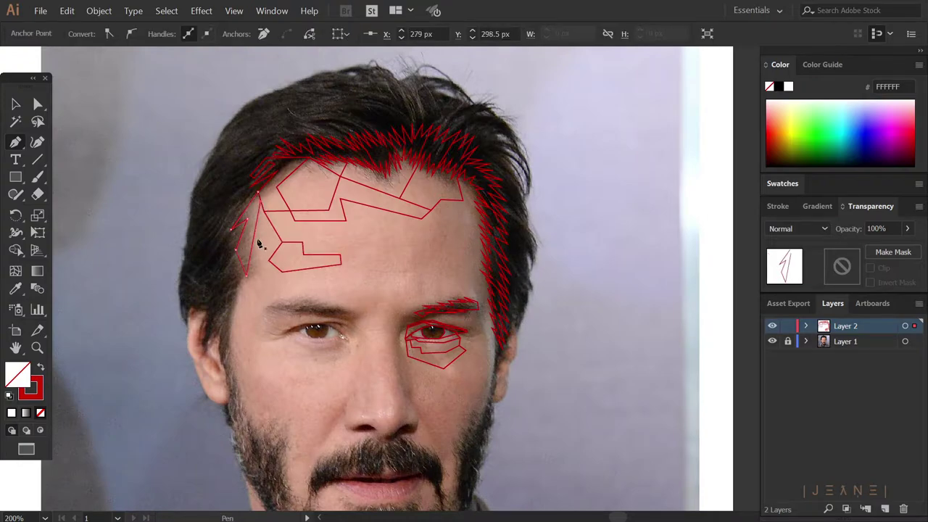
left_click(260, 211)
key("v")
left_click(342, 286)
Outline the left eyebrow as a closed zigzag shape with the Pen tool.
key("p")
scroll(339, 406, "up", 1)
left_click(265, 264)
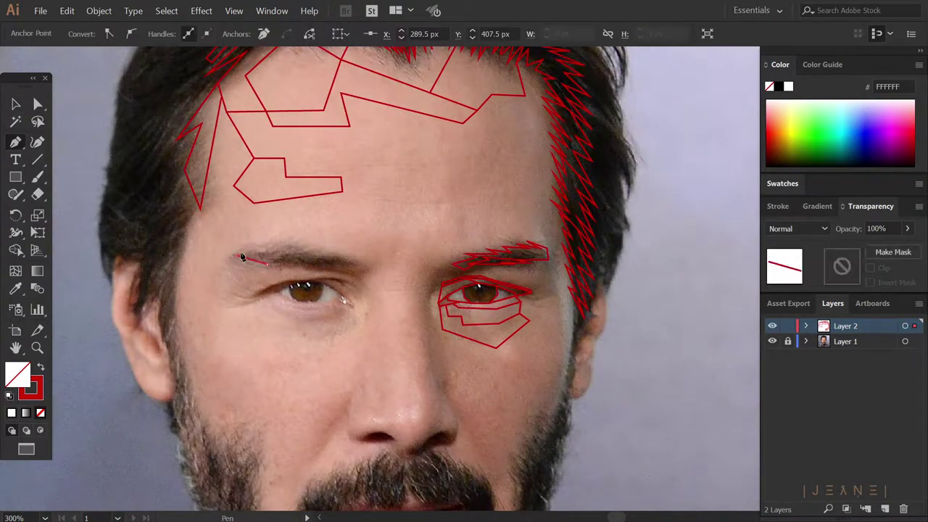
left_click(365, 265)
left_click(286, 250)
left_click(233, 255)
left_click(208, 179, "ctrl")
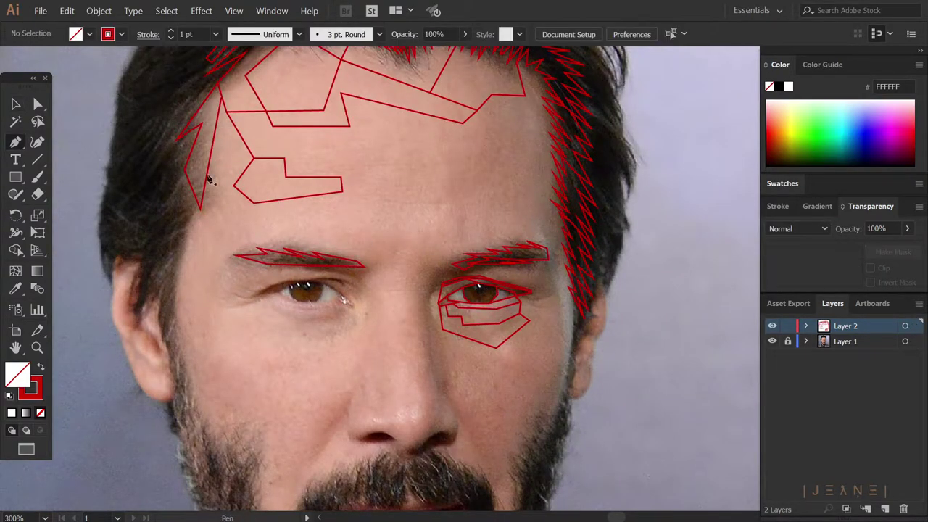
Draw a line from an existing endpoint down the nose bridge and back up.
left_click_drag(283, 234, 325, 266)
left_click(384, 225)
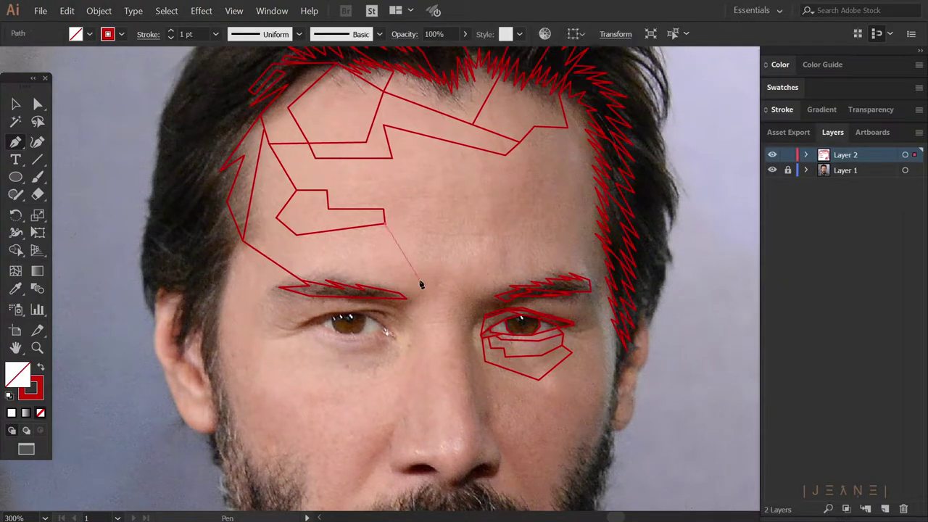
left_click(414, 303, "ctrl")
left_click(424, 303)
left_click(429, 433)
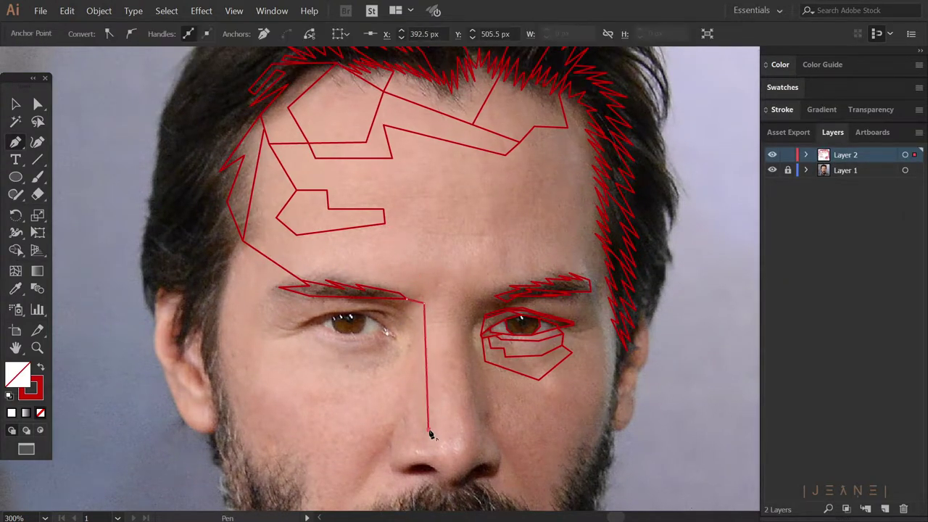
left_click(460, 314, "ctrl")
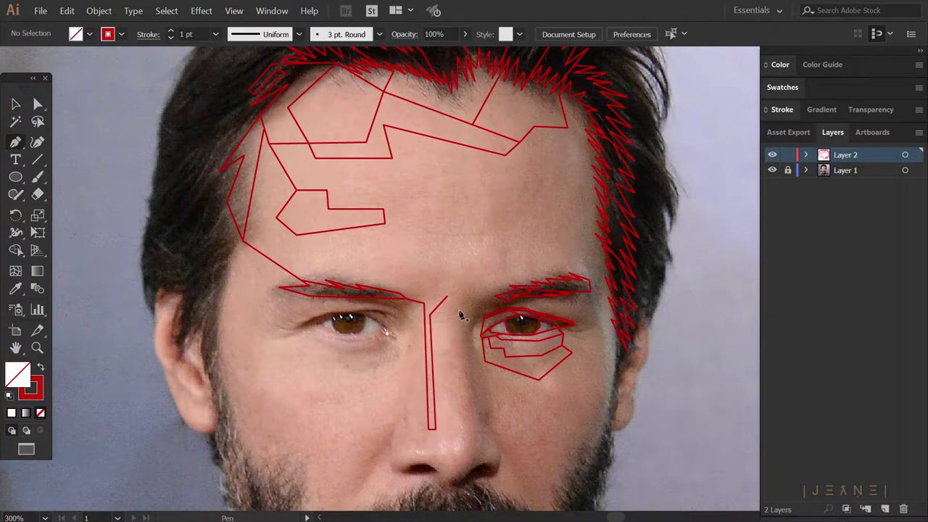
Outline a facet polygon running from the nose top between the brows to above the right eyebrow.
left_click(446, 295)
left_click(463, 311)
left_click(476, 290)
left_click(484, 263)
left_click(529, 272)
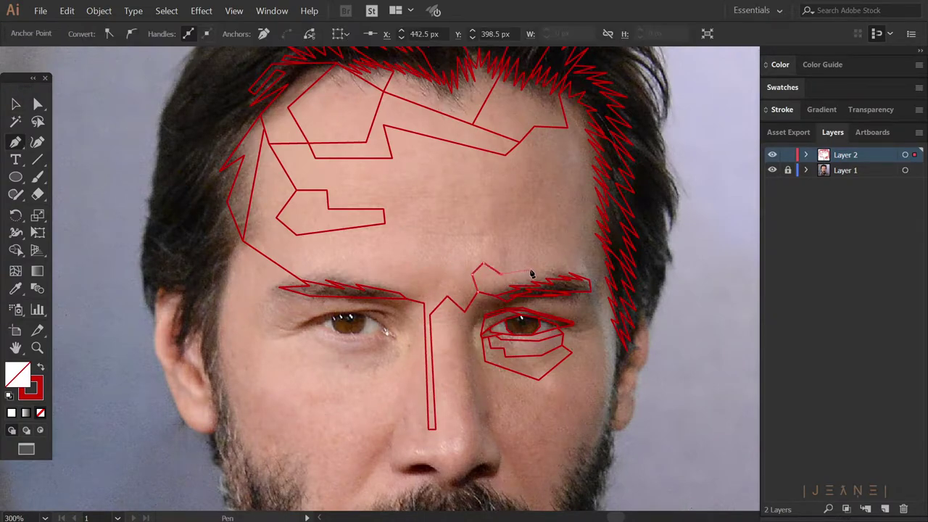
left_click(507, 239, "ctrl")
Add extra facet segments across the forehead between the brows.
key("p")
left_click(377, 225)
left_click(409, 276)
left_click(439, 299)
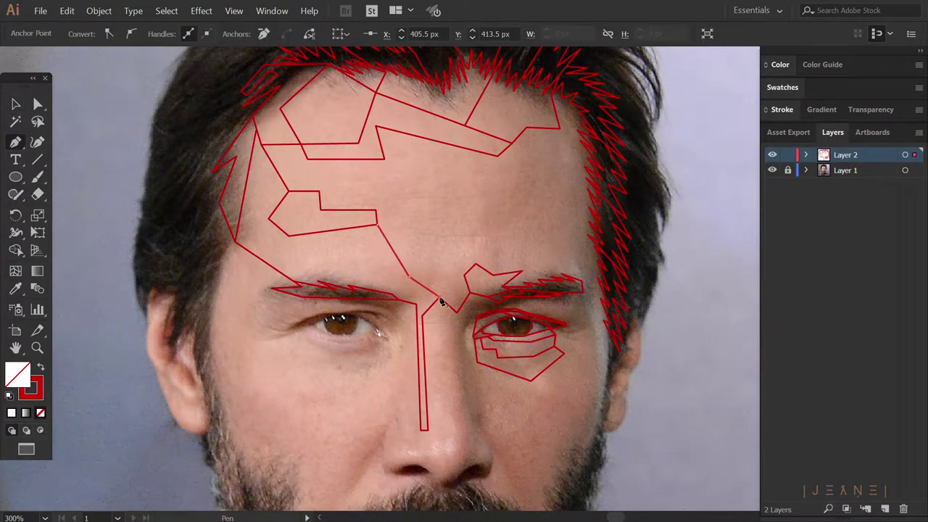
left_click(388, 240)
left_click(440, 212)
left_click(439, 205)
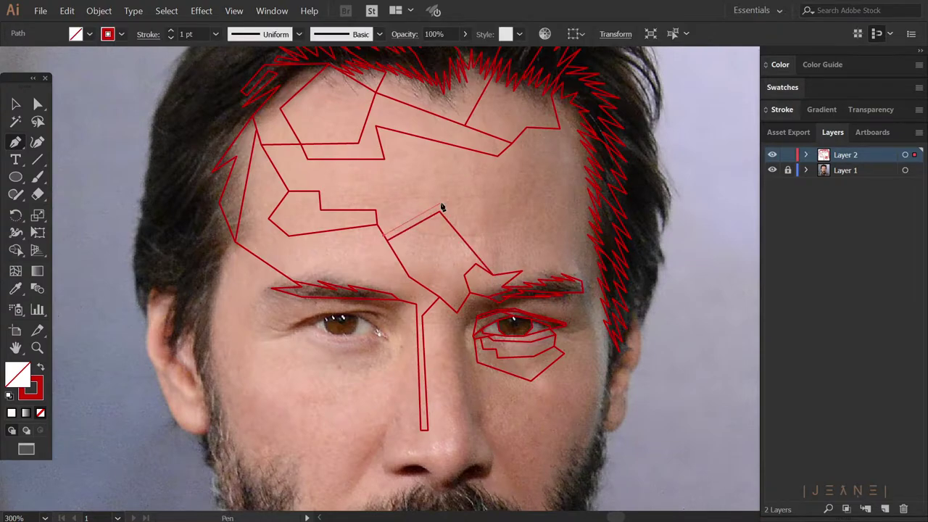
left_click(493, 266)
key("v")
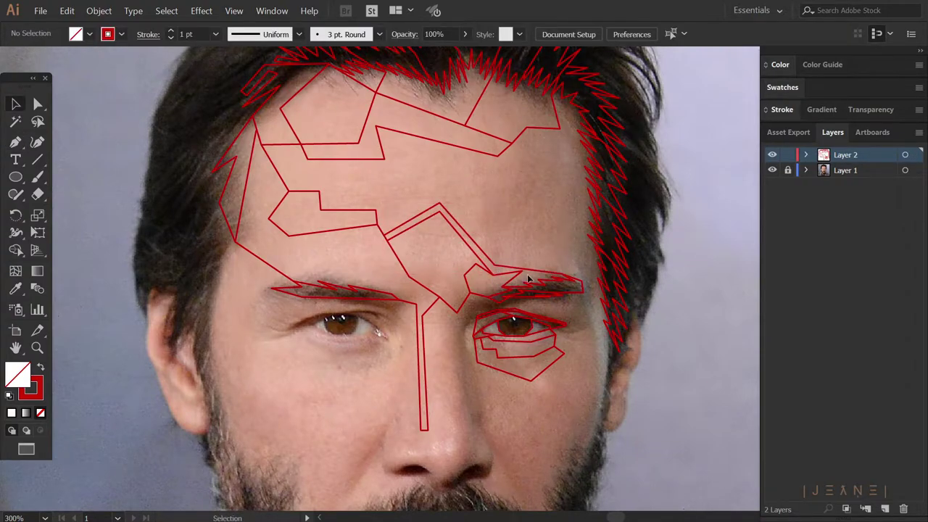
Undo the last two stray brow segments.
key("ctrl+plus")
key("ctrl+z")
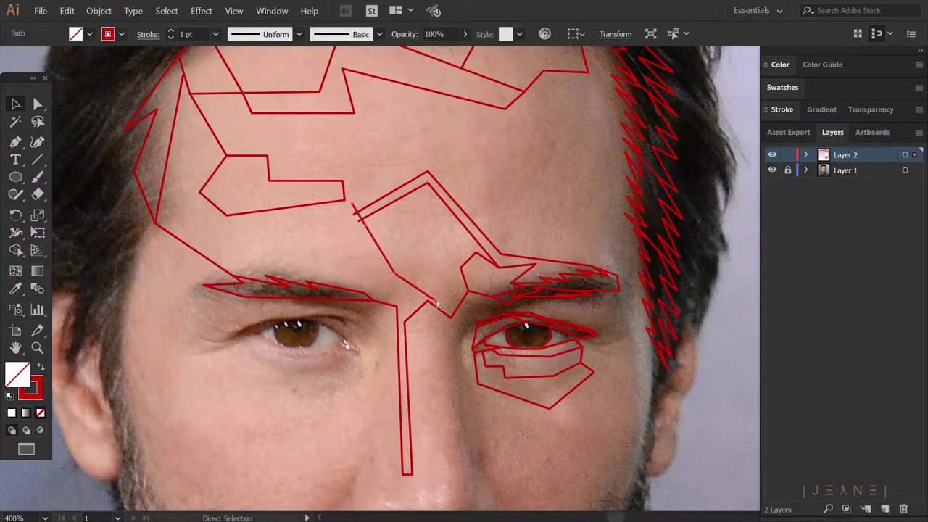
key("ctrl+z")
key("ctrl+z")
key("ctrl+minus")
key("ctrl+minus")
Draw a small closed shape above the left eyebrow.
key("p")
scroll(327, 257, "up", 2)
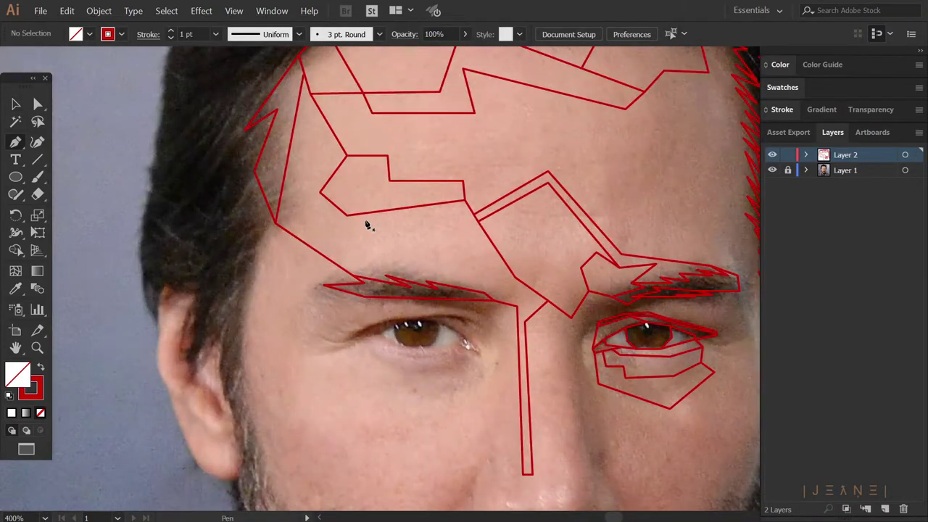
left_click(366, 213)
left_click(366, 216)
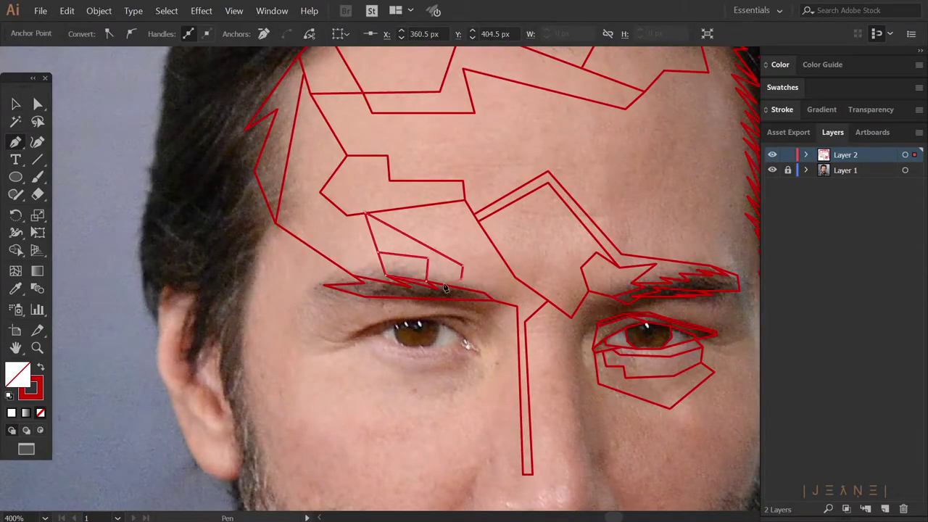
key("v")
left_click(449, 227)
key("ctrl+minus")
key("ctrl+minus")
Finish the brow path, then hide and reshow the reference photo to check the outlines.
key("p")
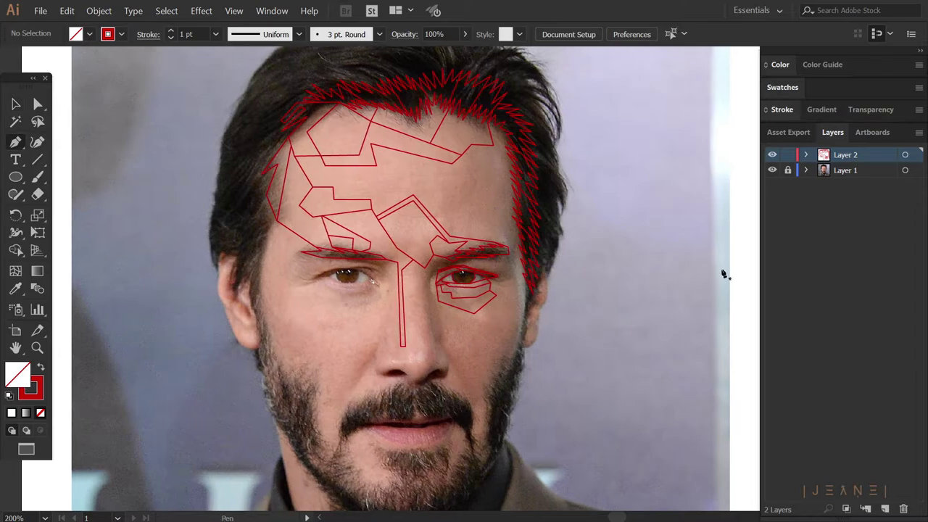
key("ctrl+plus")
left_click(381, 261)
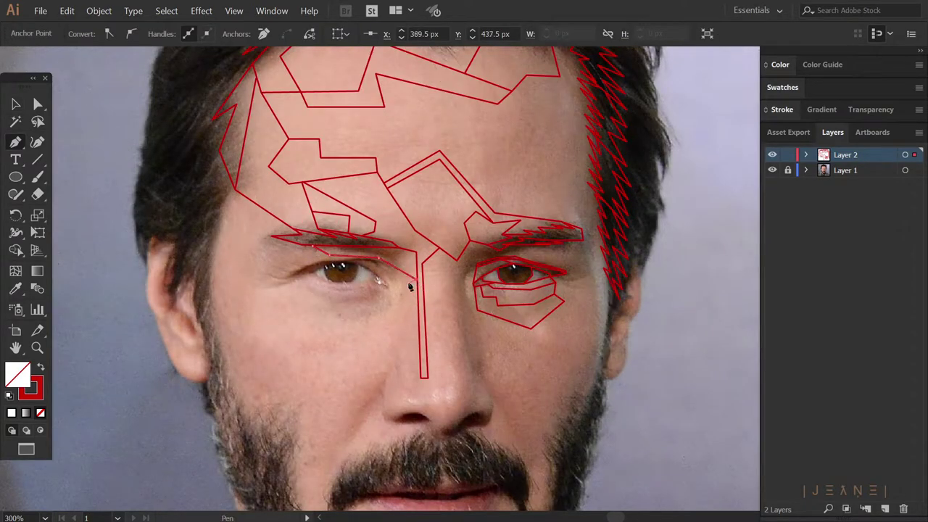
key("v")
left_click(479, 373)
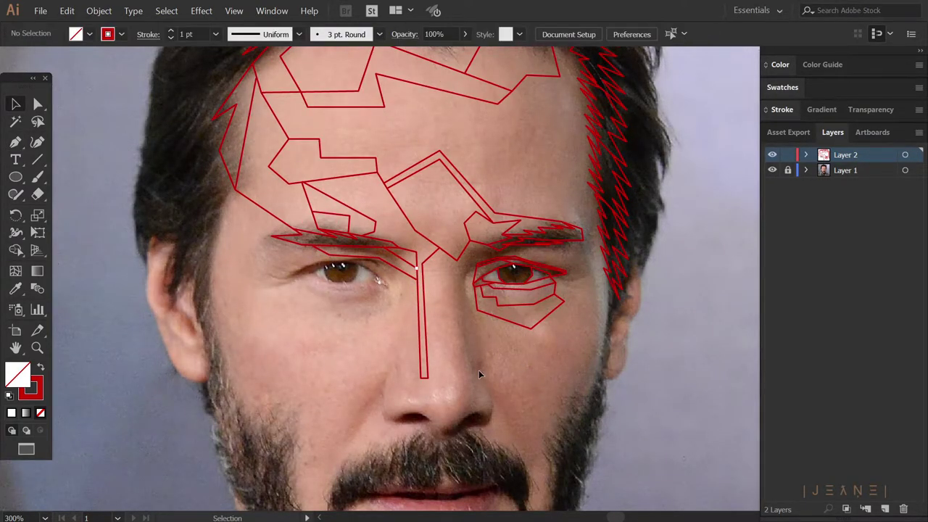
left_click(772, 169)
left_click(772, 170)
key("p")
key("ctrl+minus")
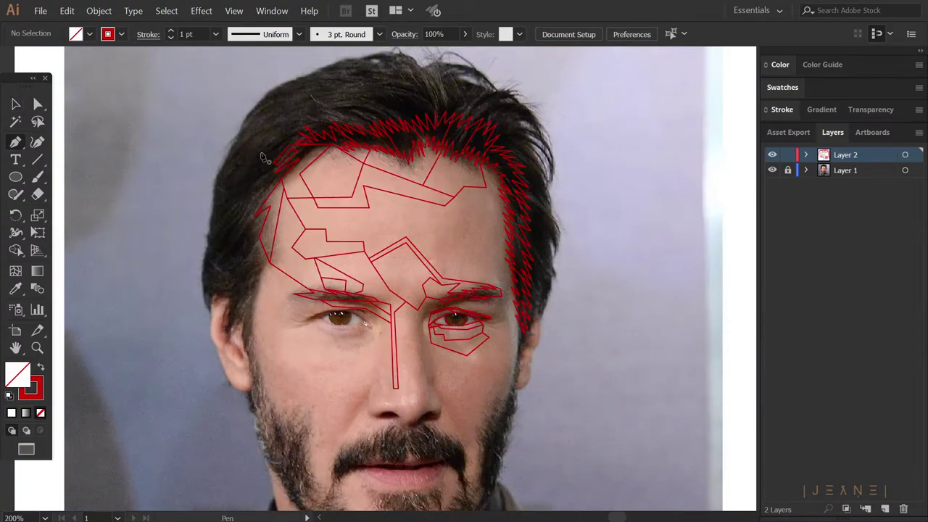
Draw a long line from the right temple down the right cheek to the jaw.
left_click(253, 259)
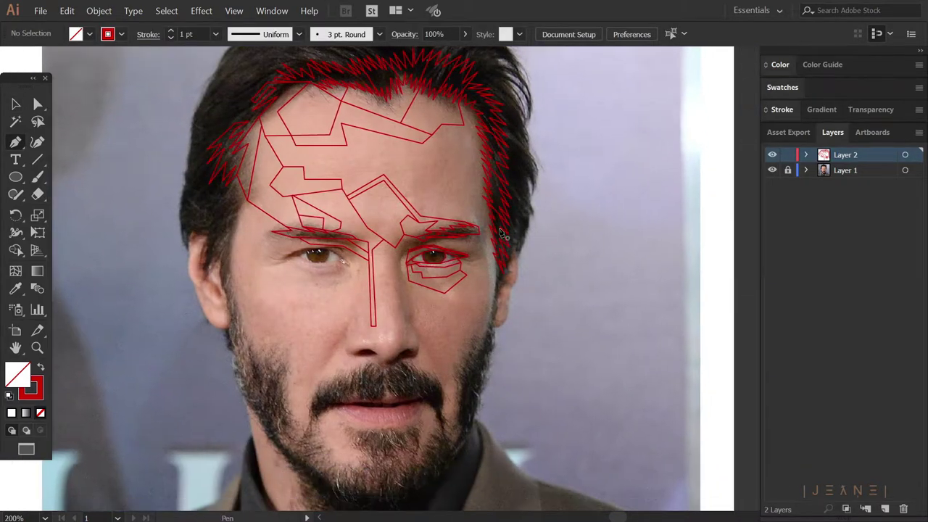
left_click(449, 215)
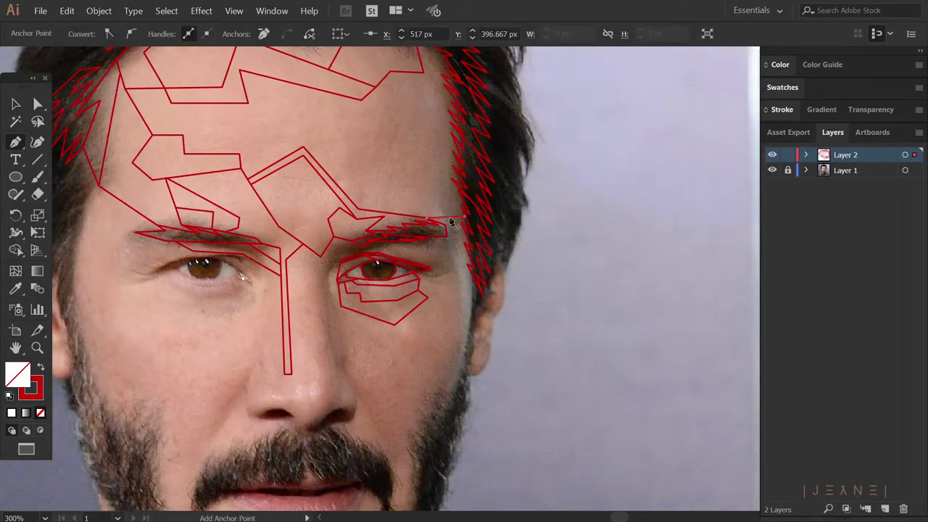
left_click(459, 300)
left_click(404, 384)
key("v")
left_click(447, 278)
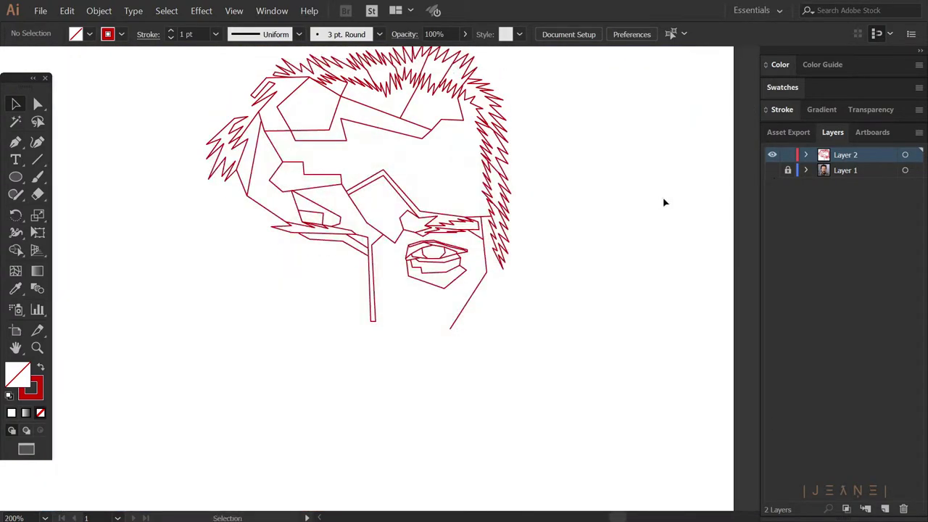
left_click(771, 169)
Start the jagged beard outline with zigzag points down the upper right jaw.
scroll(507, 347, "up", 1)
key("p")
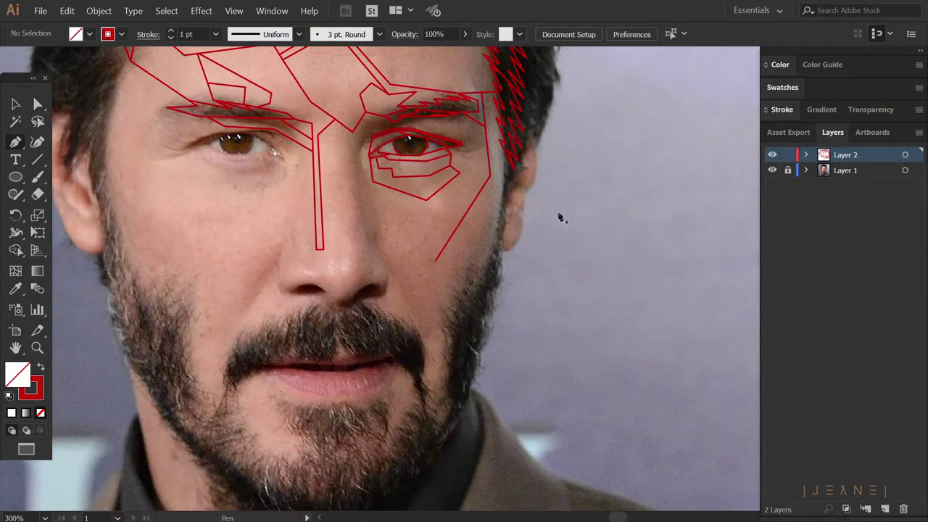
left_click_drag(528, 216, 499, 236)
left_click(481, 186)
left_click(469, 226)
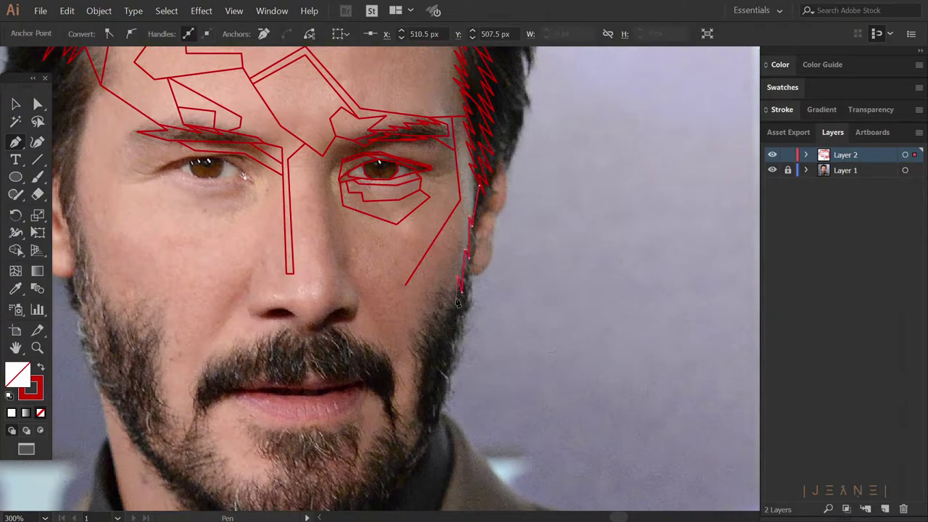
left_click(463, 261)
left_click(440, 338)
Continue the beard zigzag toward the chin, close the path and deselect it.
scroll(423, 335, "down", 1)
left_click(419, 297)
left_click(411, 341)
left_click(430, 394)
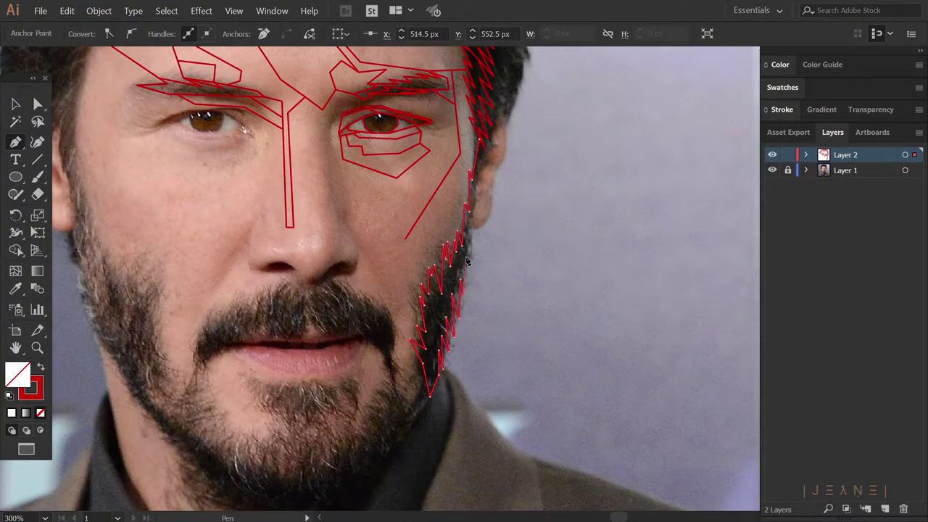
left_click(481, 170)
key("ctrl+shift+a")
key("ctrl+minus")
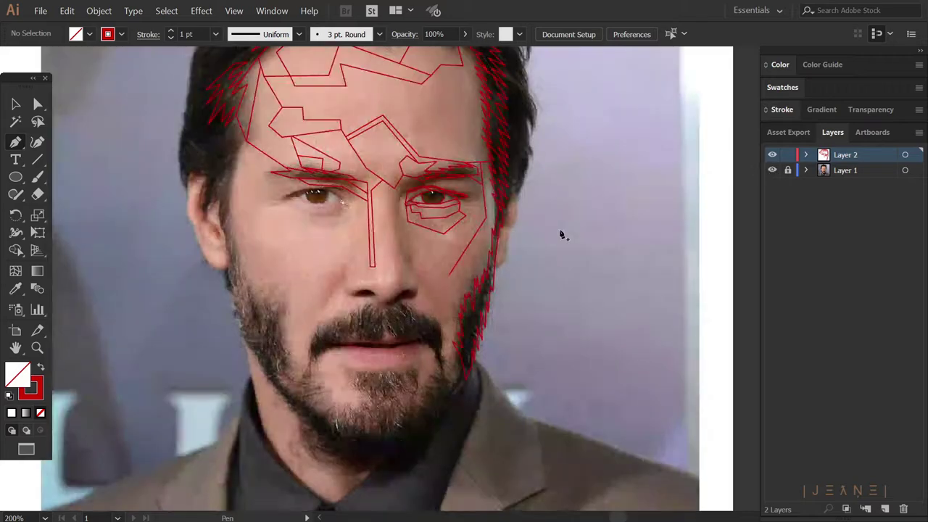
Outline the right ear with angular points and hide the photo to review.
scroll(561, 234, "up", 1, "alt")
left_click(470, 220)
left_click(487, 169)
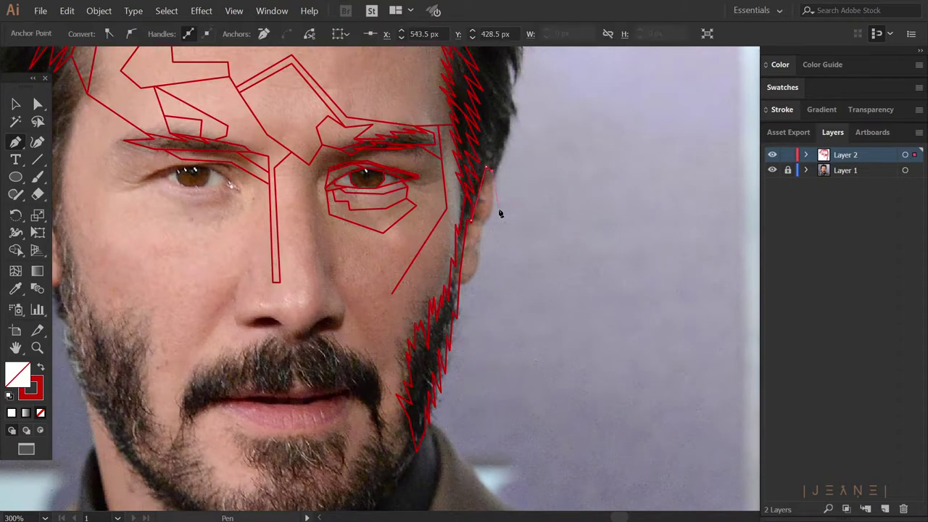
key("ctrl+plus")
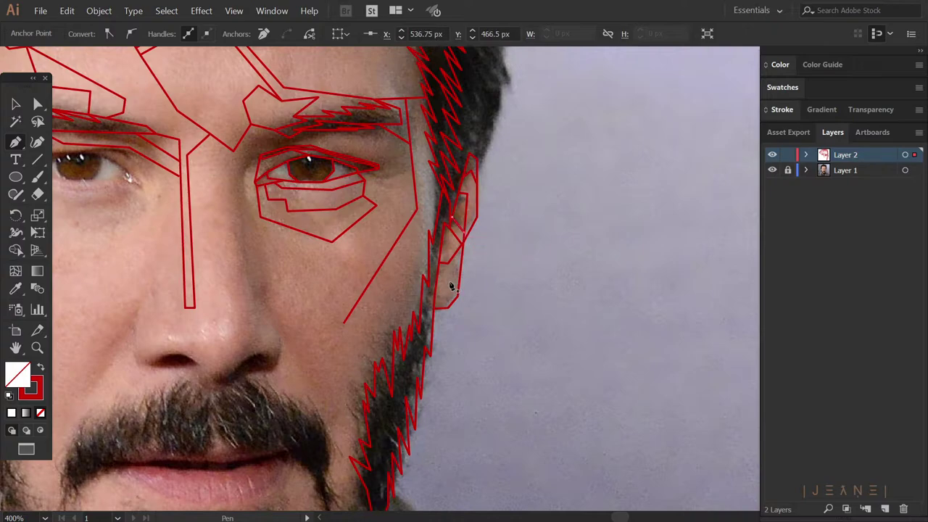
scroll(447, 271, "down", 1)
left_click(493, 249, "ctrl")
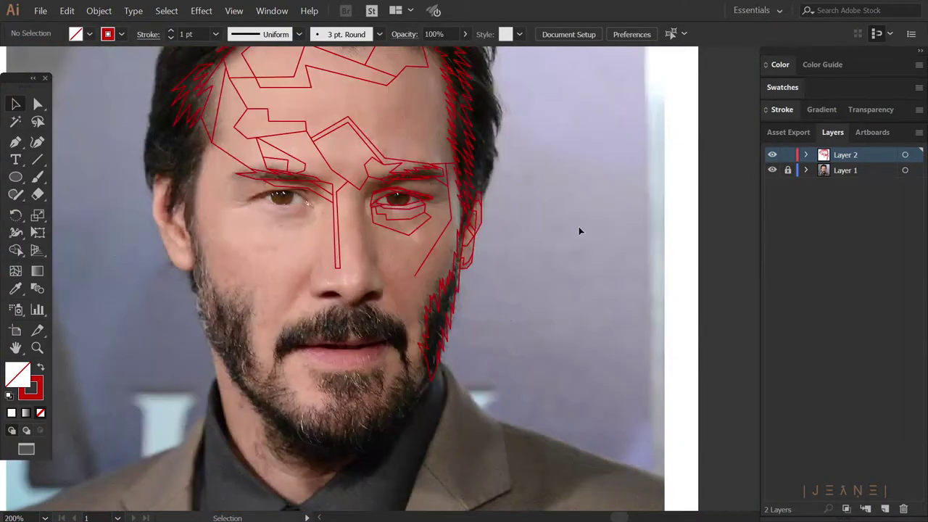
Start tracing the underside of the nose, undoing a misplaced anchor.
key("p")
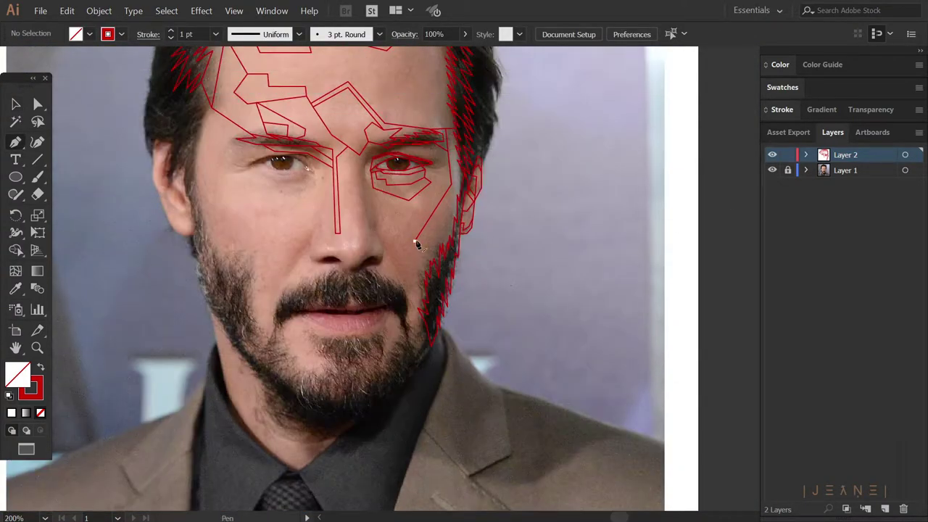
key("ctrl+plus")
key("ctrl+plus")
left_click(341, 236)
left_click(344, 255)
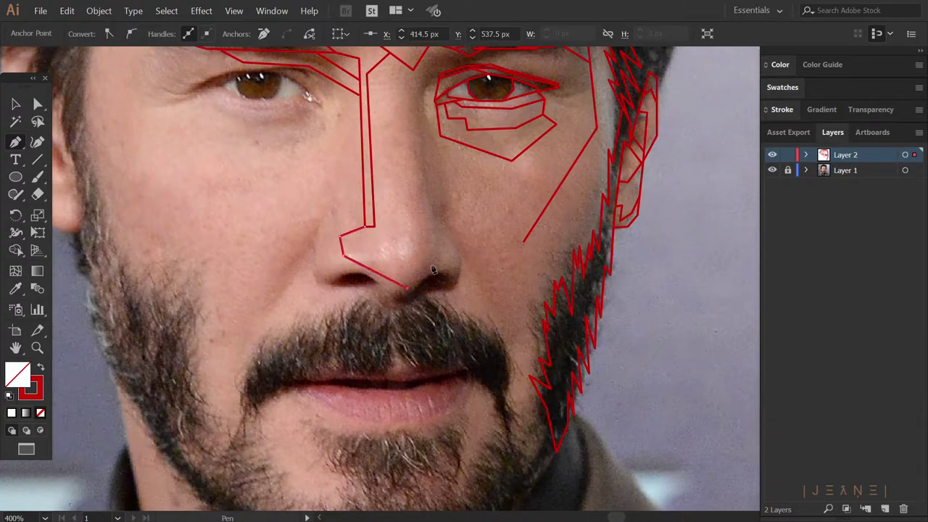
key("ctrl+z")
Extend the nose outline across both nostrils, close it and show the photo again.
left_click(376, 250)
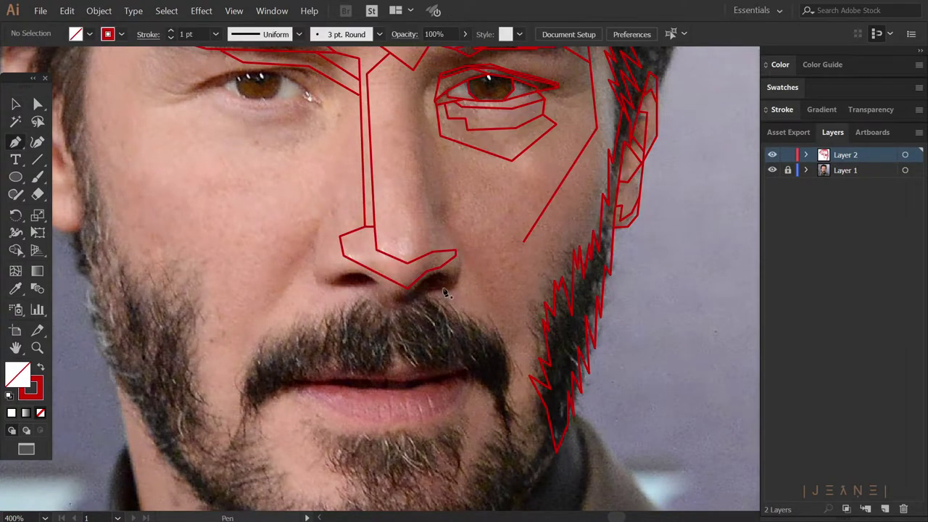
left_click(341, 246)
left_click(314, 256)
left_click(321, 282)
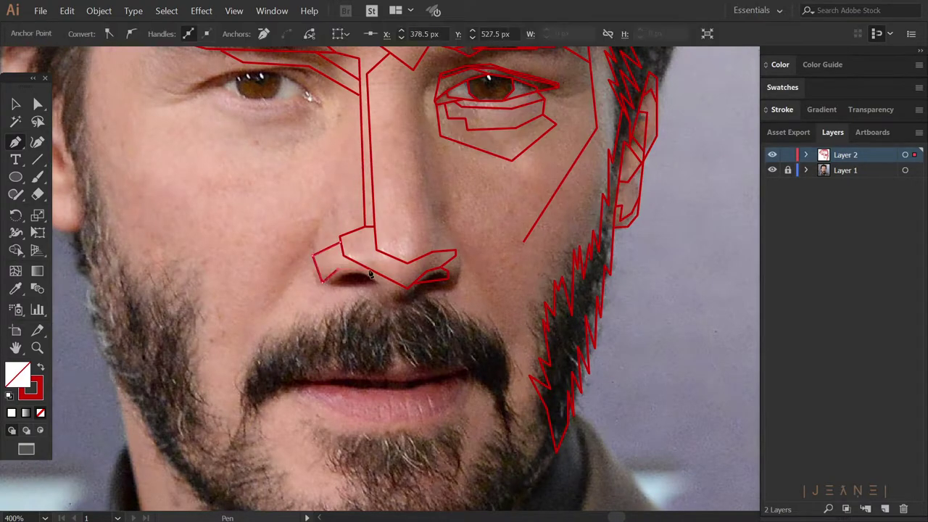
left_click(403, 290)
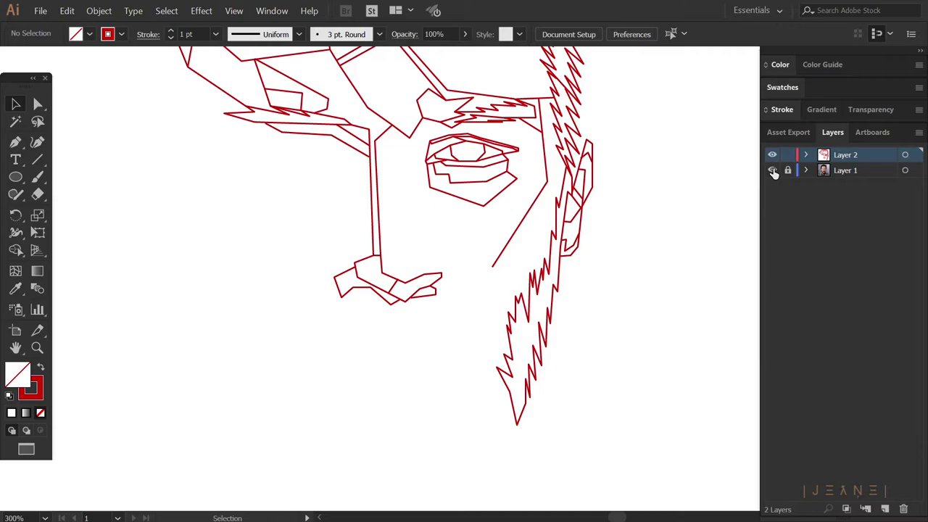
left_click(772, 170)
key("p")
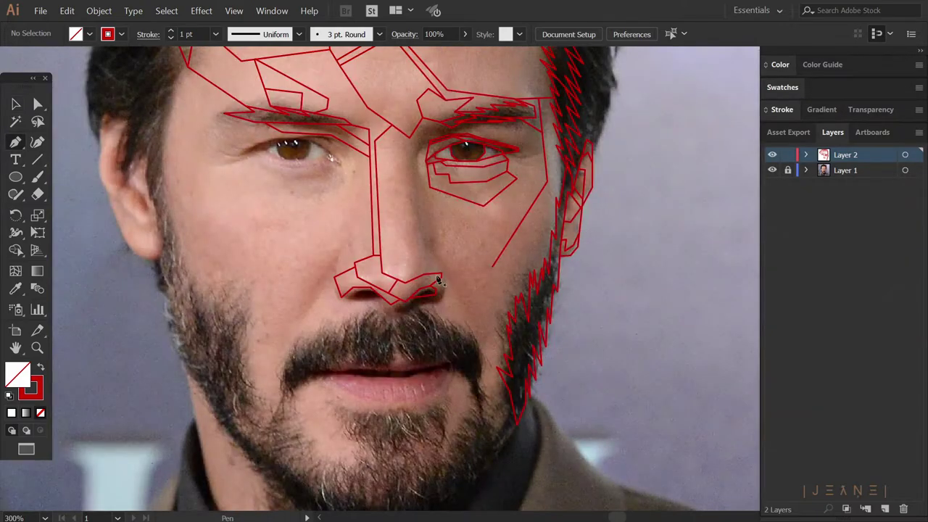
scroll(507, 265, "down", 2)
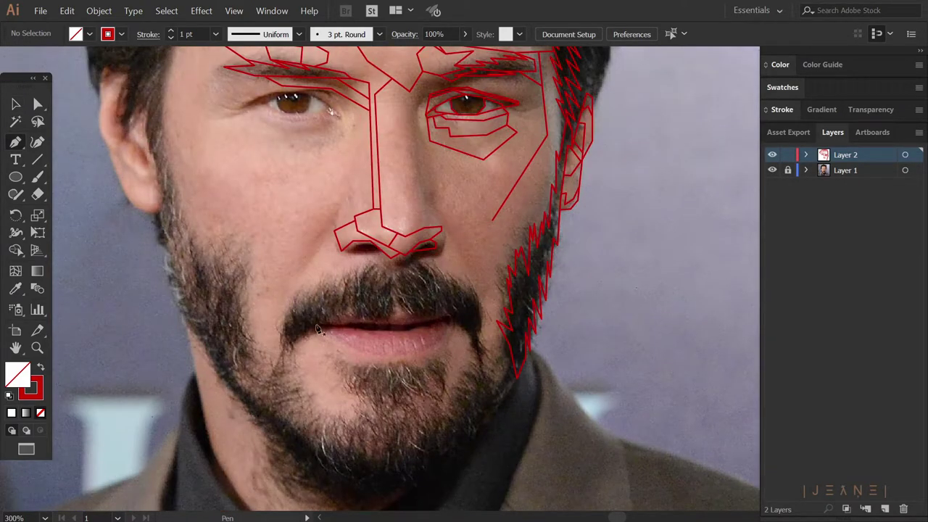
Draw the upper lip line and a closed angular lower lip shape.
left_click(311, 328)
left_click(449, 320)
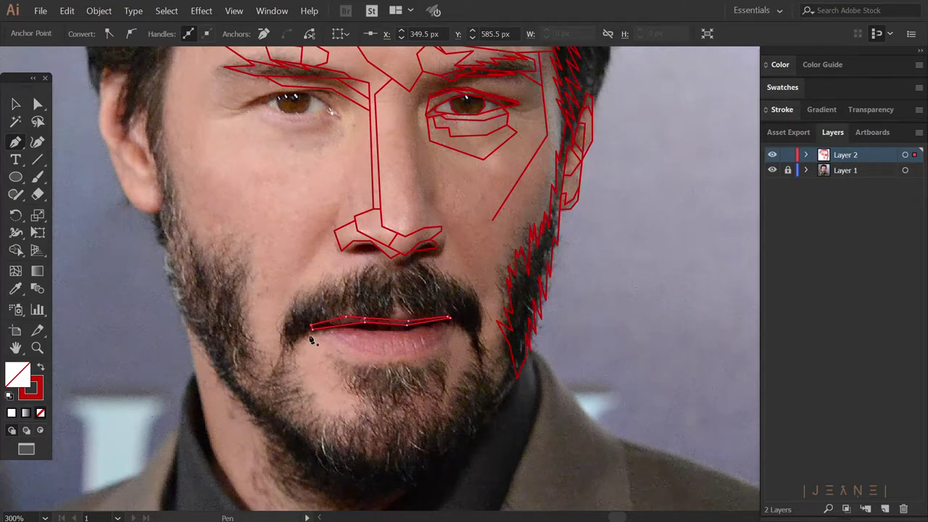
left_click(362, 353)
left_click(409, 355)
left_click(311, 332)
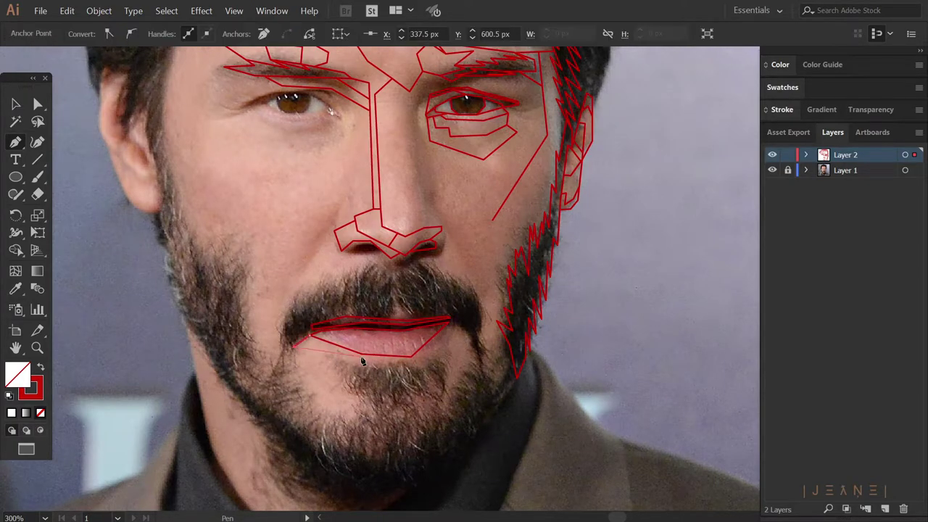
Drag the lower lip's left corner point outward.
key("v")
left_click(362, 348)
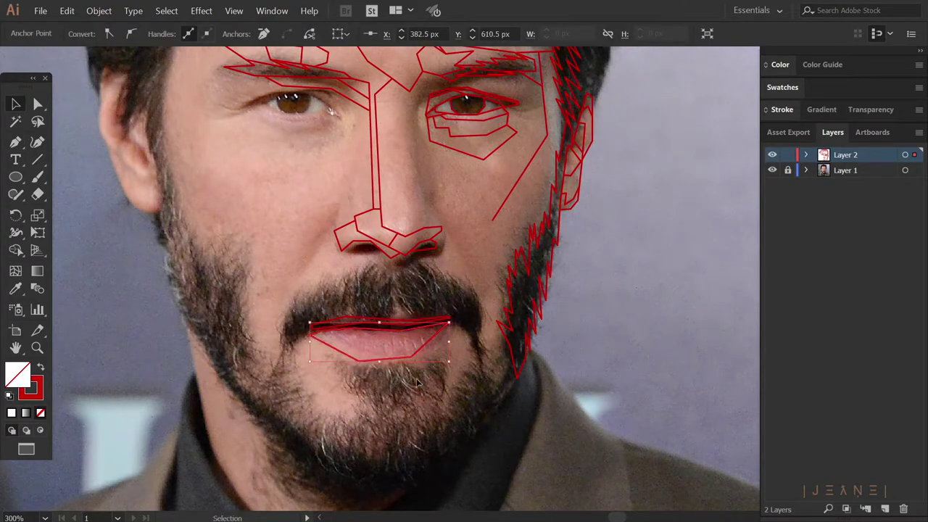
left_click(405, 338)
left_click_drag(311, 333, 295, 350)
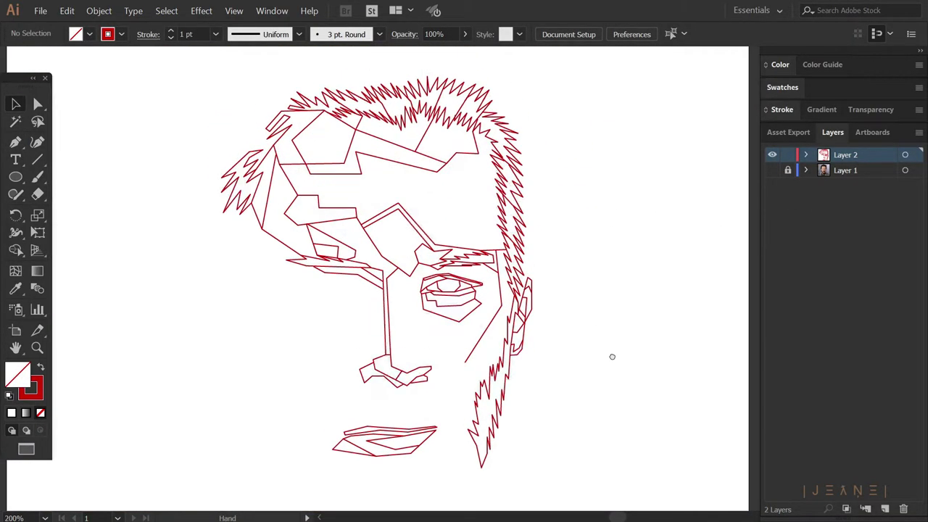
Start the mustache outline with spikes from its left end.
key("ctrl+equal")
key("ctrl+equal")
key("p")
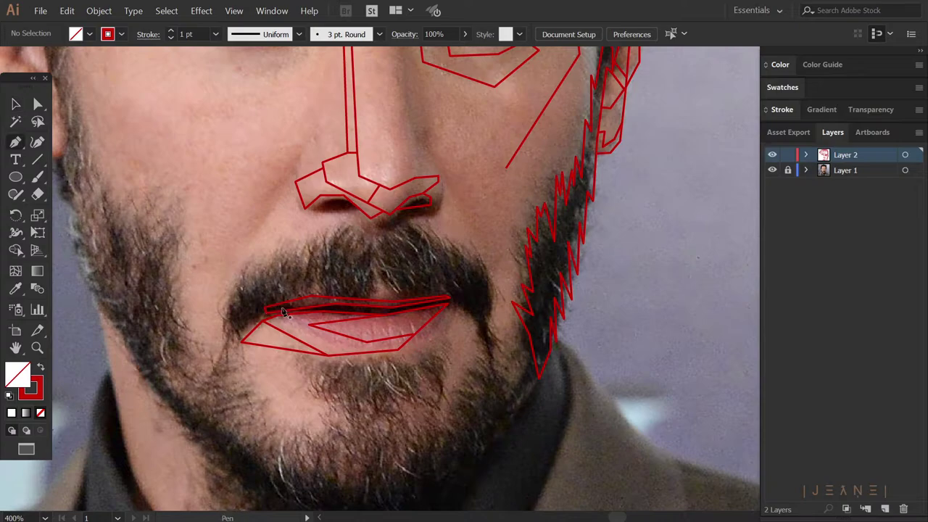
left_click(268, 308)
left_click(290, 243)
left_click(300, 274)
Add zigzag spikes and strands across the left and middle of the mustache.
left_click(309, 240)
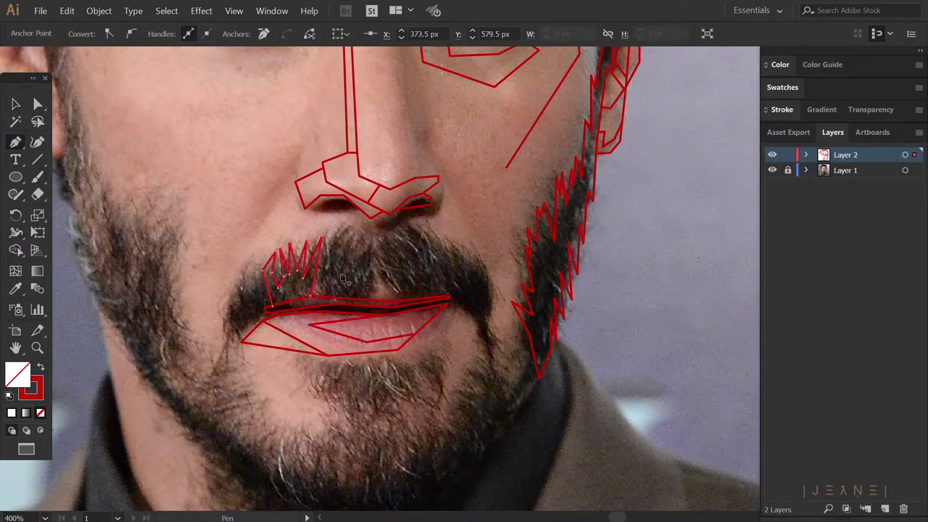
left_click(321, 238)
left_click(335, 279)
left_click(354, 268)
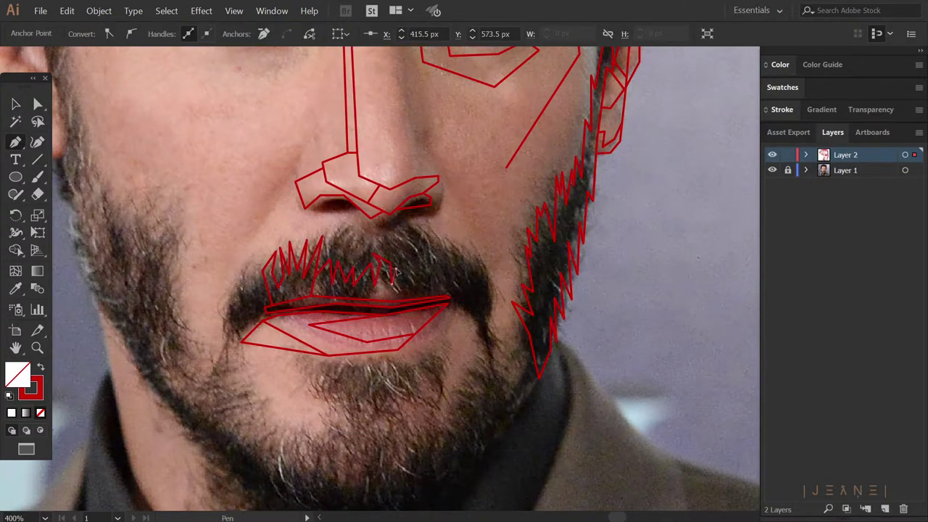
left_click(335, 245)
left_click(342, 224)
left_click(346, 246)
Extend the mustache zigzag to its right end, close the outline and deselect it.
left_click(381, 236)
left_click(386, 248)
left_click(399, 224)
left_click(402, 250)
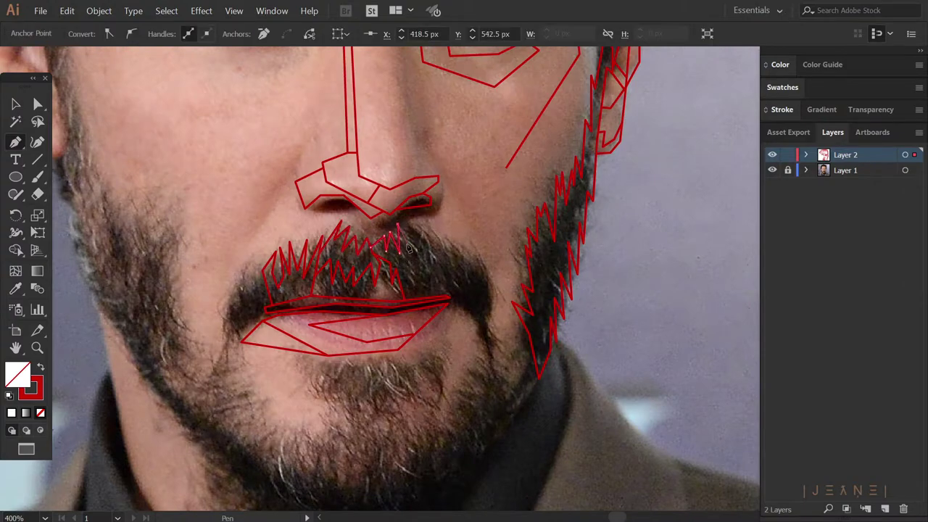
left_click(493, 298)
left_click(484, 318)
left_click(616, 253, "ctrl")
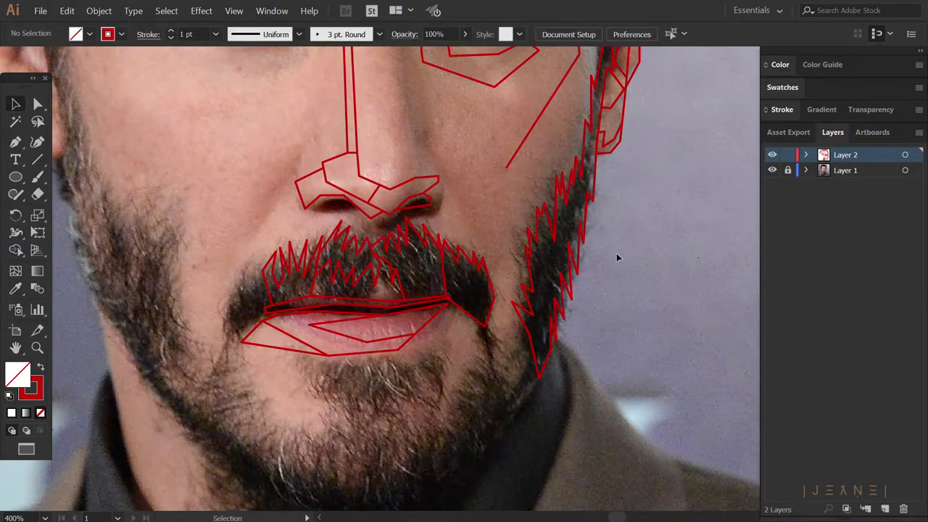
scroll(464, 340, "down", 1)
key("v")
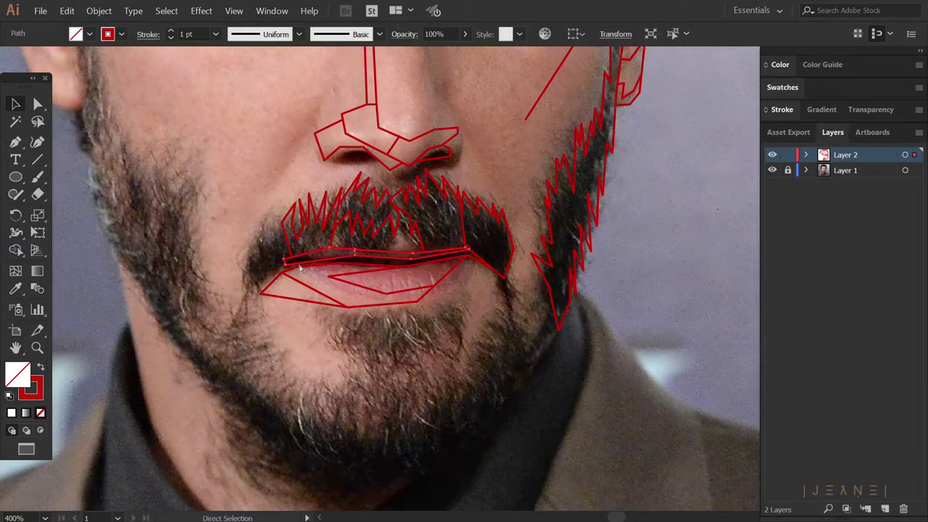
key("p")
key("ctrl+minus")
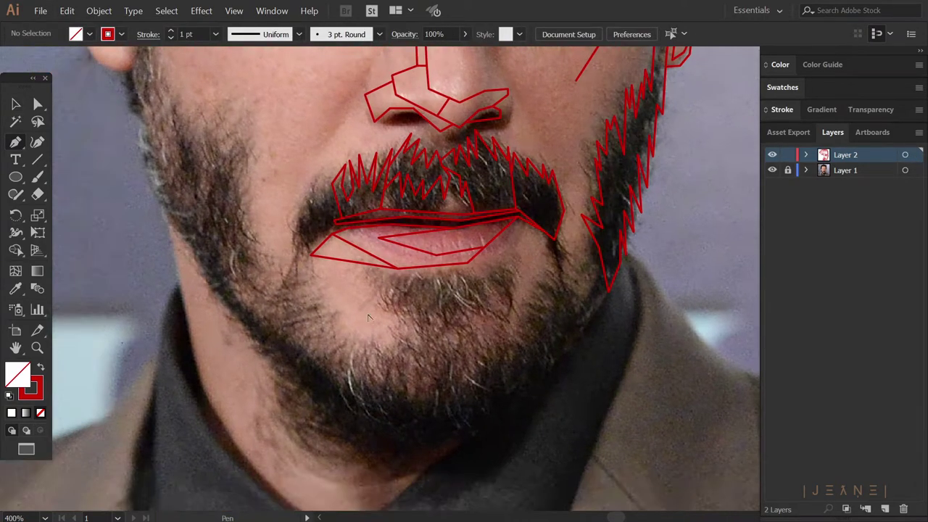
Draw a spiky zigzag path along the left jaw beard.
left_click(263, 330)
left_click(297, 296)
left_click(275, 341)
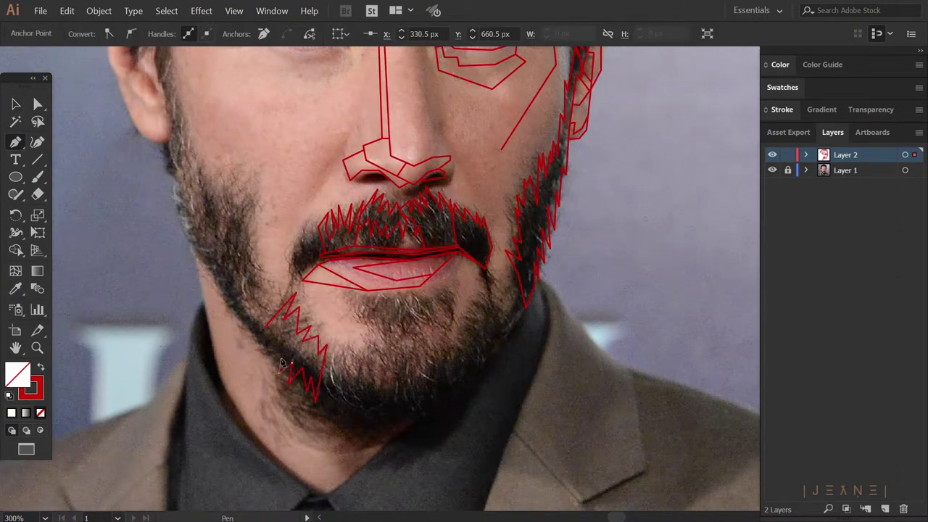
left_click(316, 401)
left_click(319, 406, "ctrl")
left_click_drag(345, 294, 317, 288)
Add a tight zigzag of spikes into the chin beard.
left_click(337, 286)
left_click(339, 313)
left_click(345, 298)
left_click(350, 319)
left_click(355, 305)
left_click(360, 324)
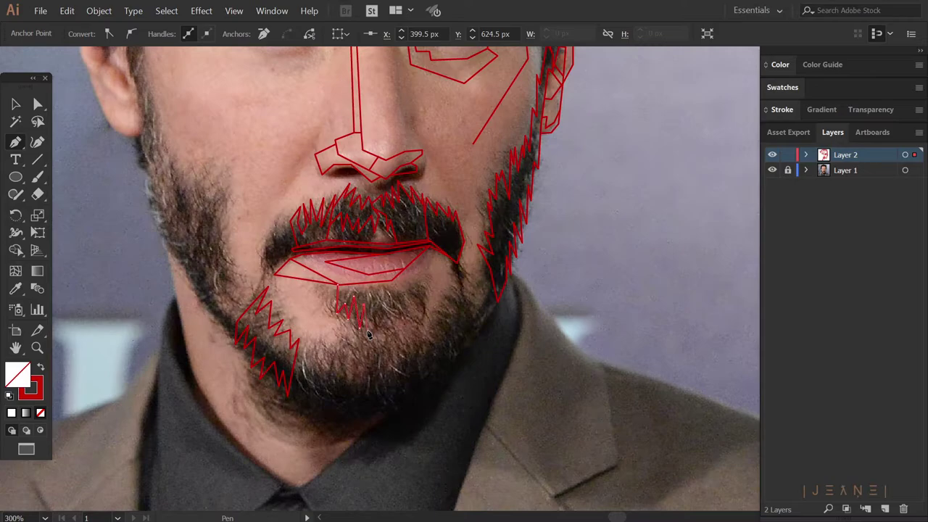
left_click(420, 319)
Trace a spiky zigzag along the lower jawline beard.
left_click(406, 330, "ctrl")
left_click(297, 348)
left_click(337, 432)
left_click(355, 395)
left_click(389, 332, "ctrl")
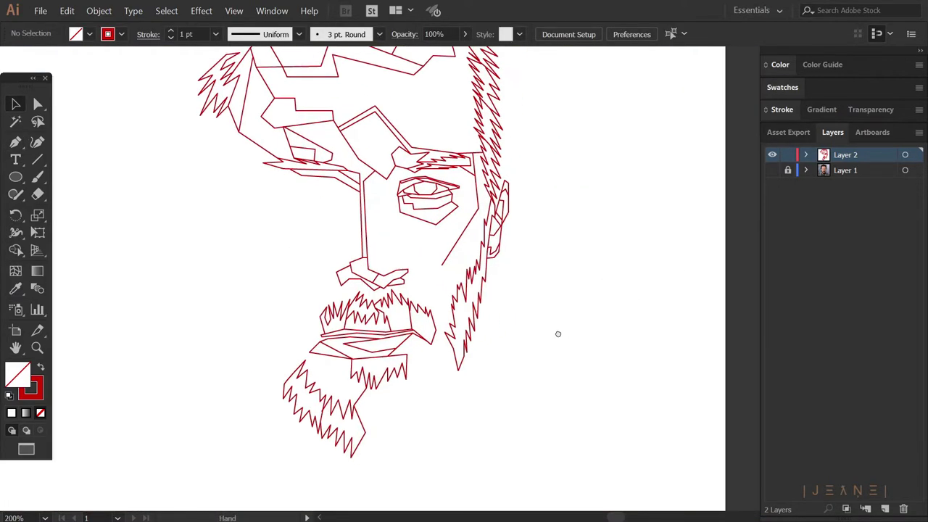
With the photo shown and zoomed in, zigzag across the chin beard and up the right jaw.
left_click(772, 169)
key("ctrl+plus")
key("p")
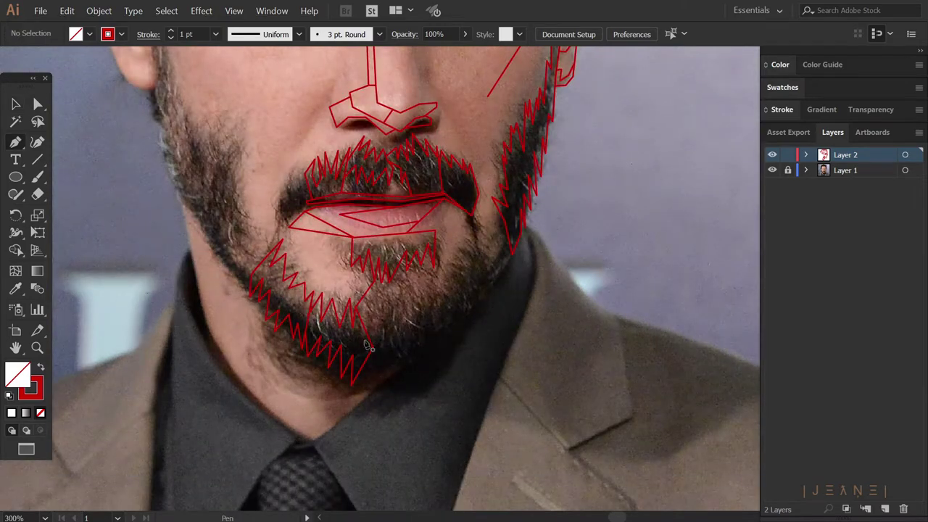
left_click(370, 346)
left_click(382, 299)
left_click(392, 340)
left_click(413, 301)
left_click(428, 355)
left_click(407, 363)
left_click_drag(480, 350, 435, 359)
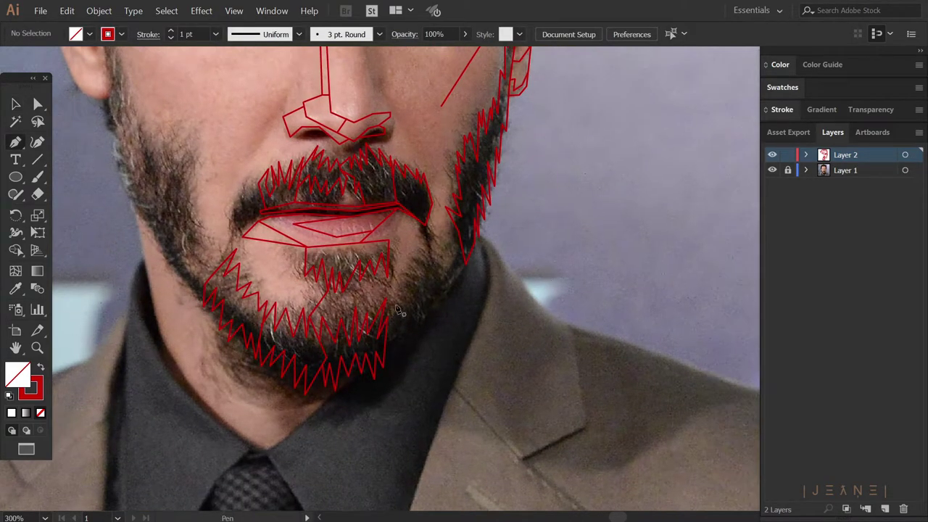
left_click(415, 304)
left_click(511, 317, "ctrl")
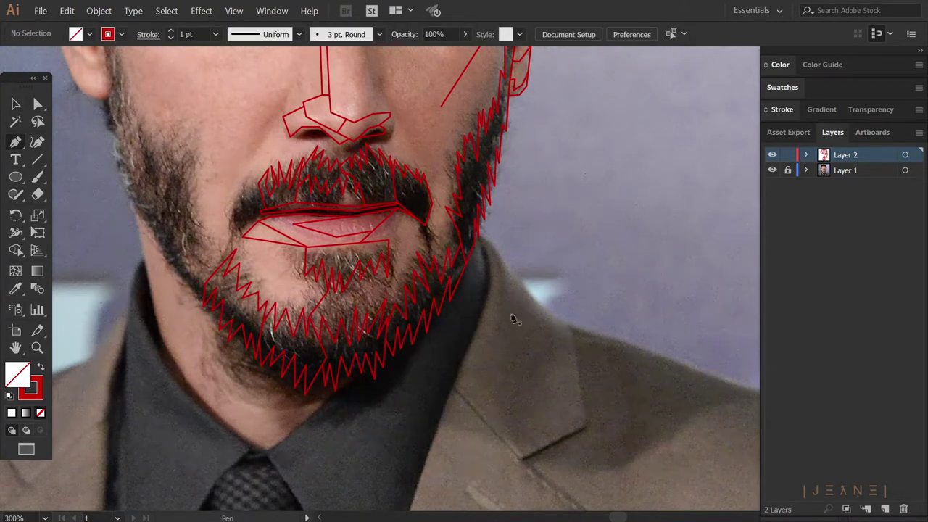
Draw a straight path from the jaw up the right cheek to the mouth corner.
left_click_drag(532, 199, 485, 279)
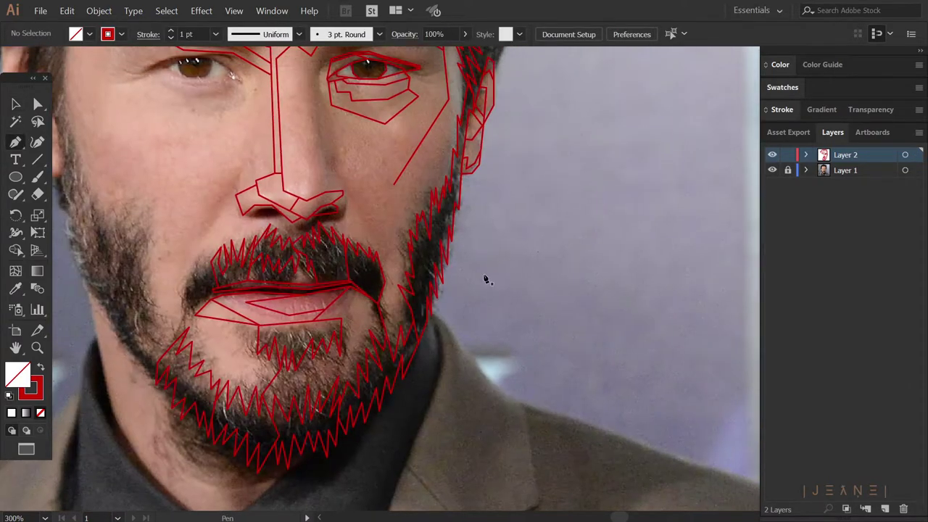
left_click(386, 284)
scroll(357, 251, "up", 2)
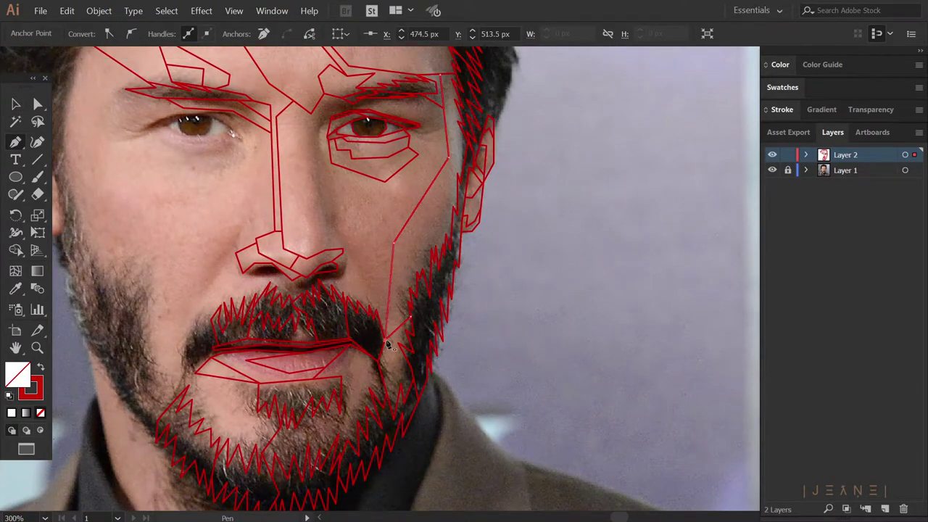
left_click(394, 247)
left_click(469, 149)
key("v")
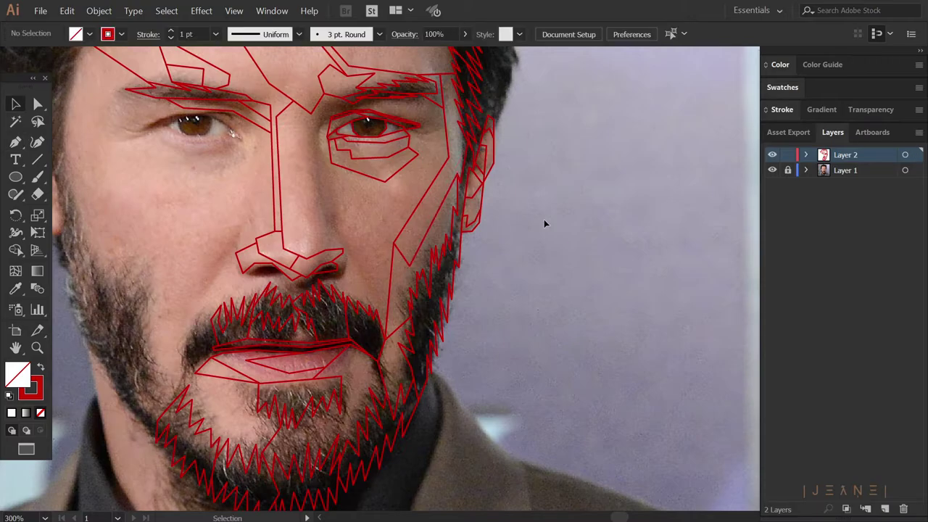
scroll(544, 219, "down", 2)
scroll(405, 275, "up", 3)
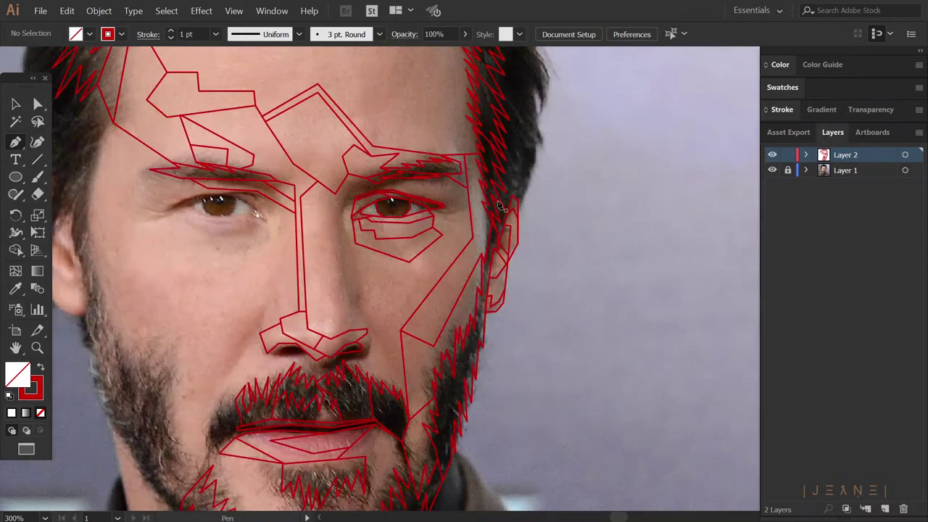
Draw an angular facet shape over the left cheek below the eye.
scroll(500, 207, "up", 1)
left_click(427, 210)
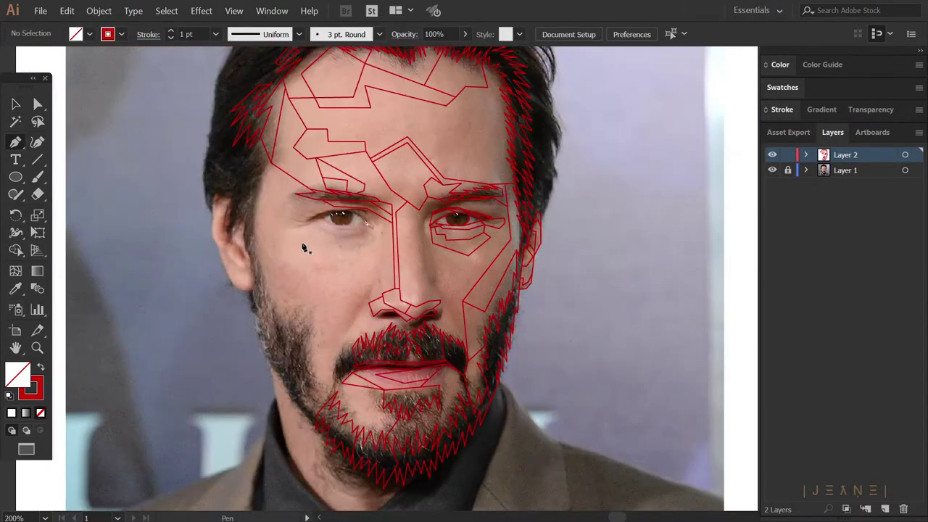
left_click(317, 256)
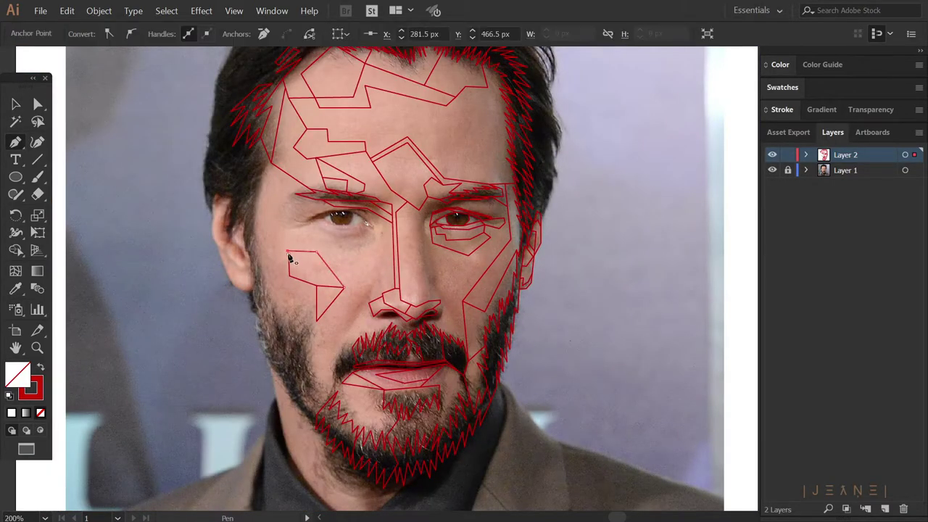
key("ctrl+plus")
left_click(399, 259)
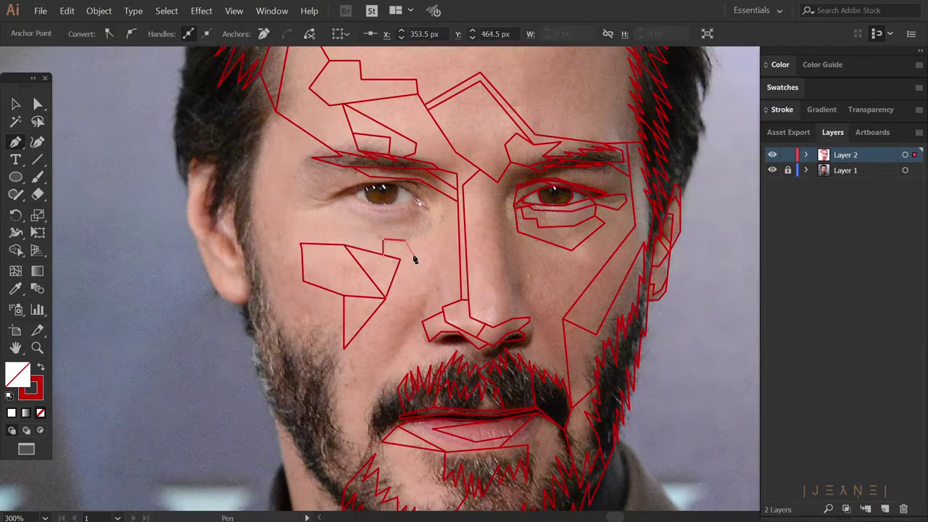
scroll(345, 348, "up", 1)
Start another facet under the eye, then toggle the reference photo to check the lines.
left_click(353, 228)
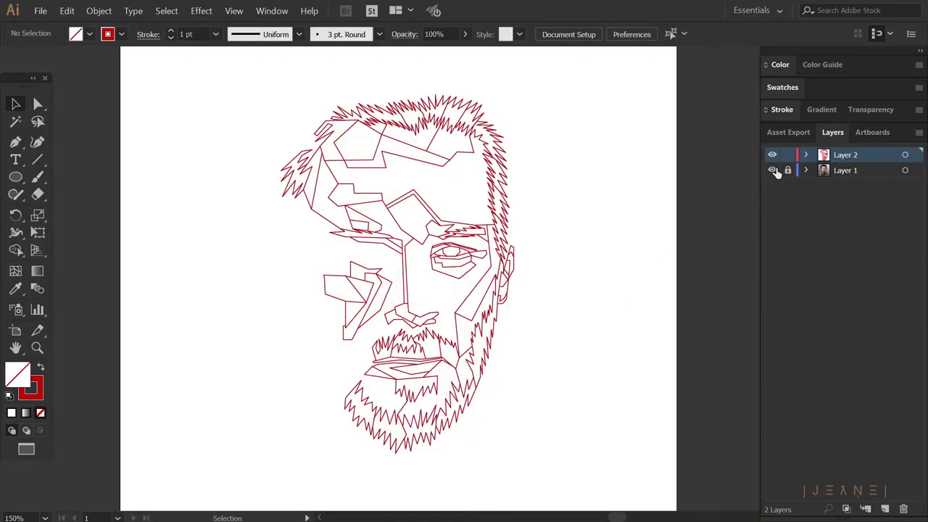
left_click(772, 169)
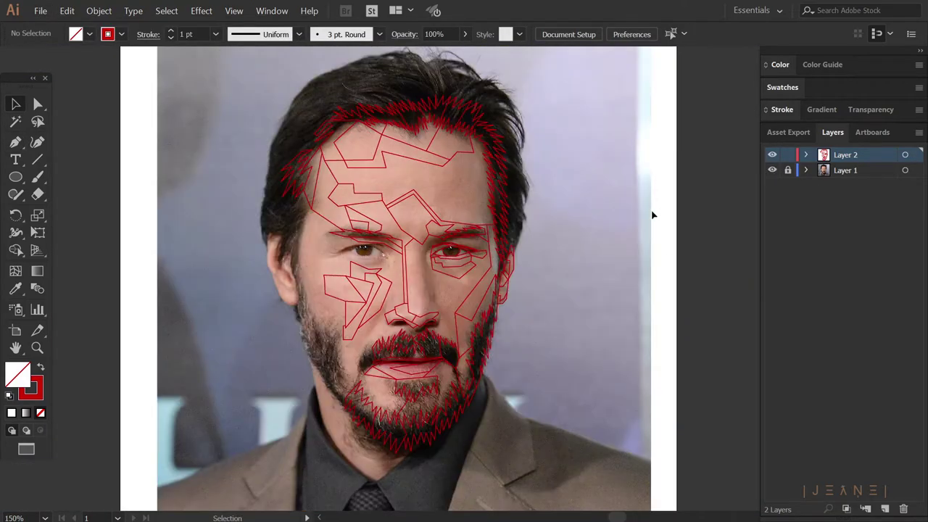
left_click(772, 170)
left_click(772, 170)
scroll(358, 227, "up", 3)
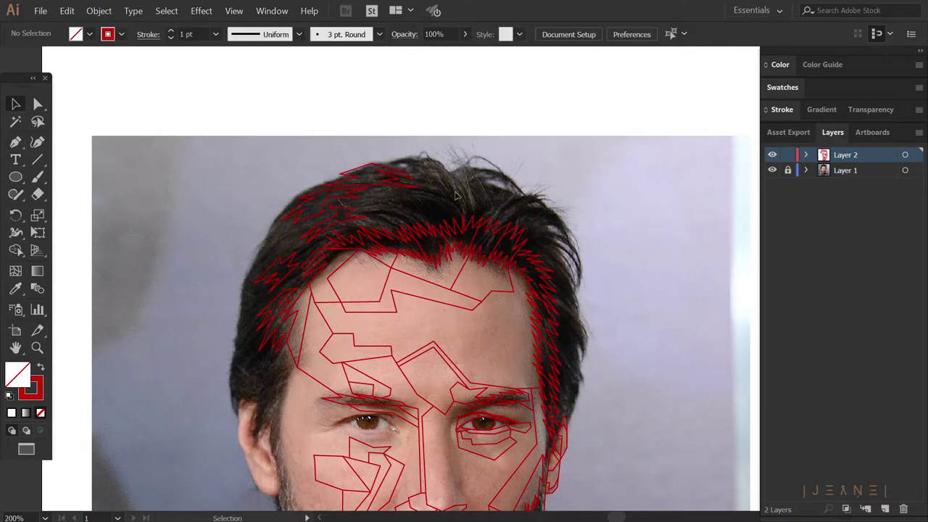
Trace spiky anchors along the top and right edge of the hair, checking against the photo.
left_click_drag(419, 192, 361, 193)
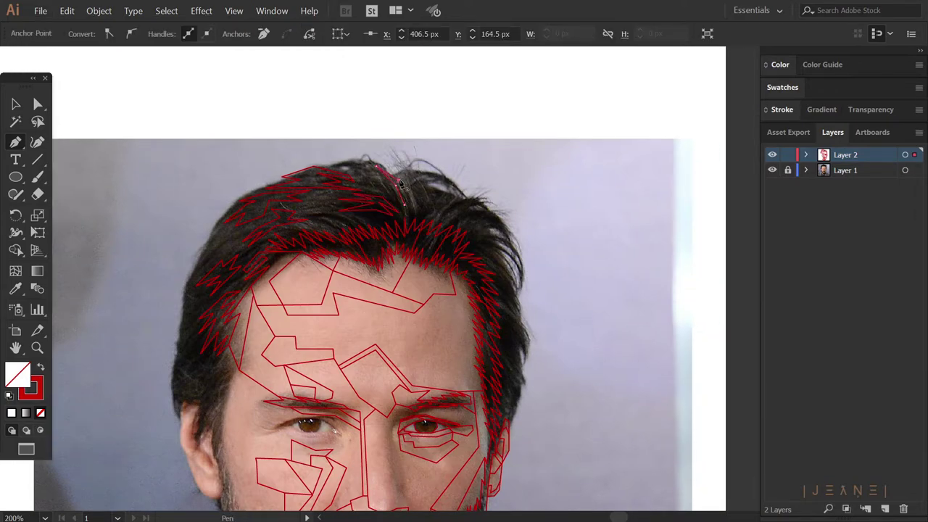
left_click(371, 183)
mouse_move(450, 195)
left_mouse_down()
mouse_move(377, 184)
mouse_move(384, 120)
left_mouse_up()
left_click(456, 192)
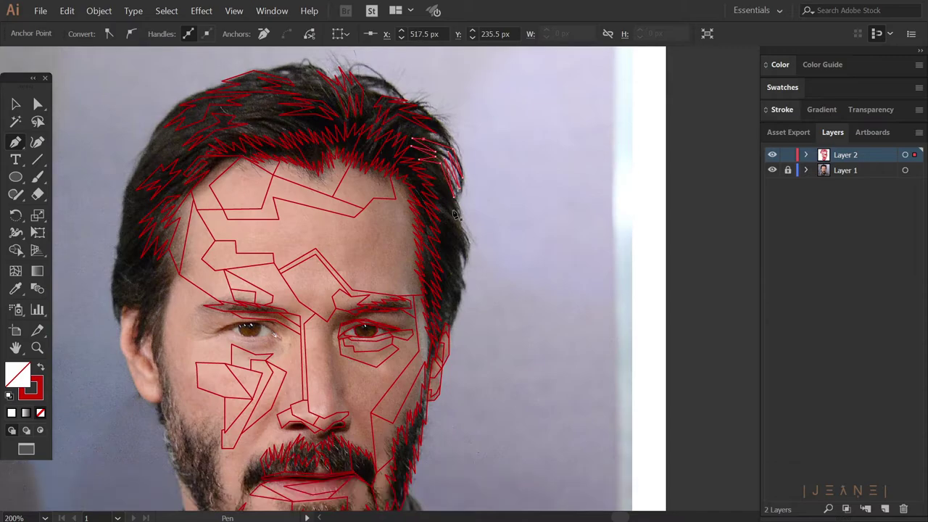
scroll(527, 253, "down", 1)
left_click(772, 170)
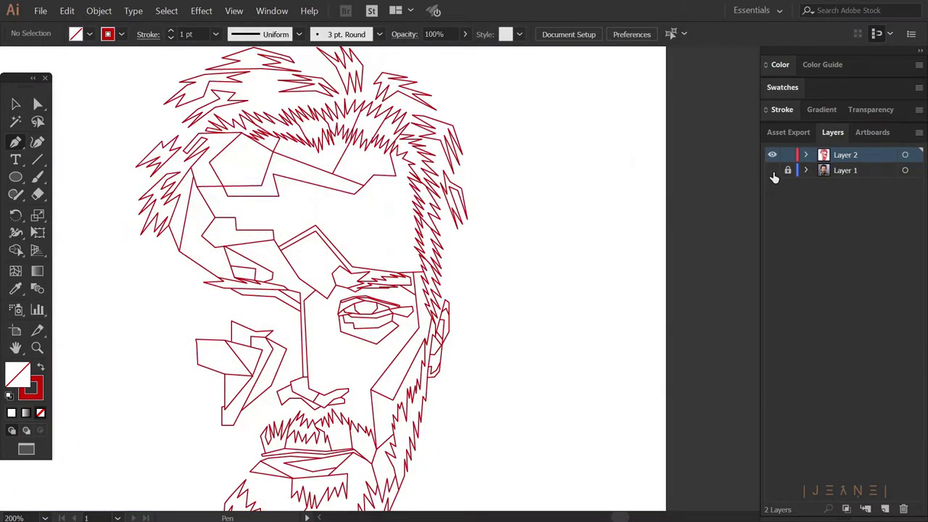
left_click(772, 169)
scroll(470, 233, "down", 2)
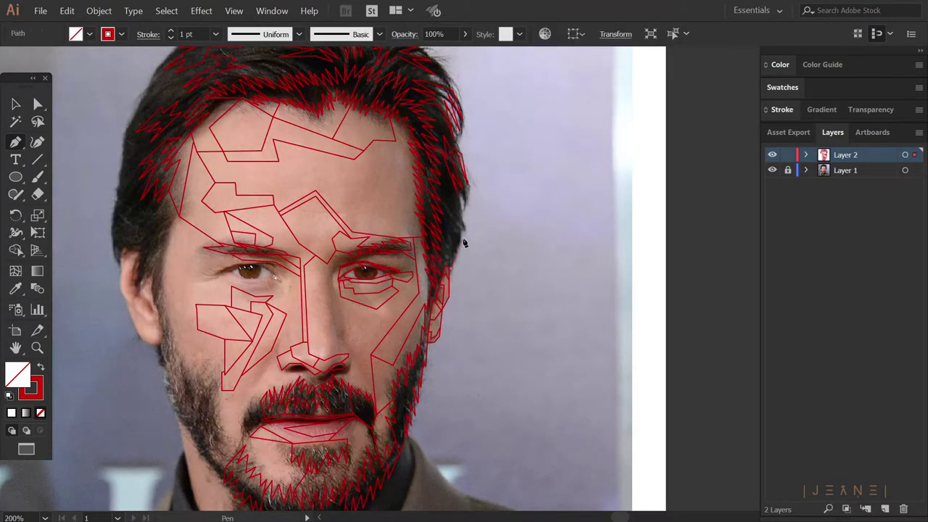
left_click(456, 220)
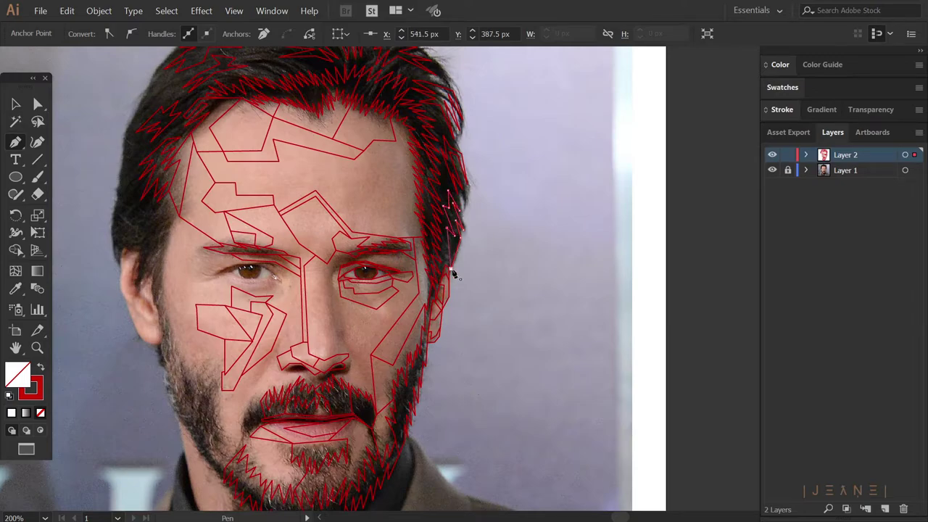
Finish the hair path and zoom out to review the whole portrait with and without the photo.
key("v")
left_click(510, 271)
left_click(771, 169)
key("ctrl+minus")
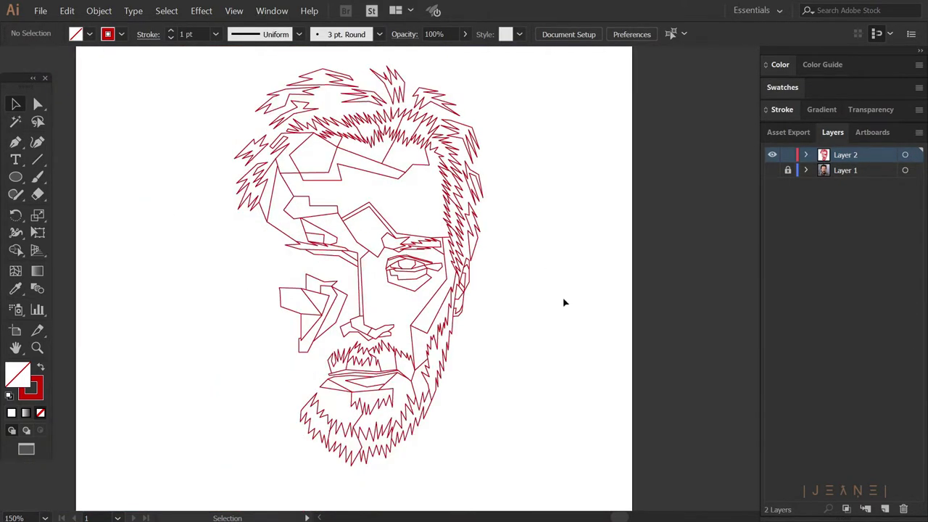
key("ctrl+minus")
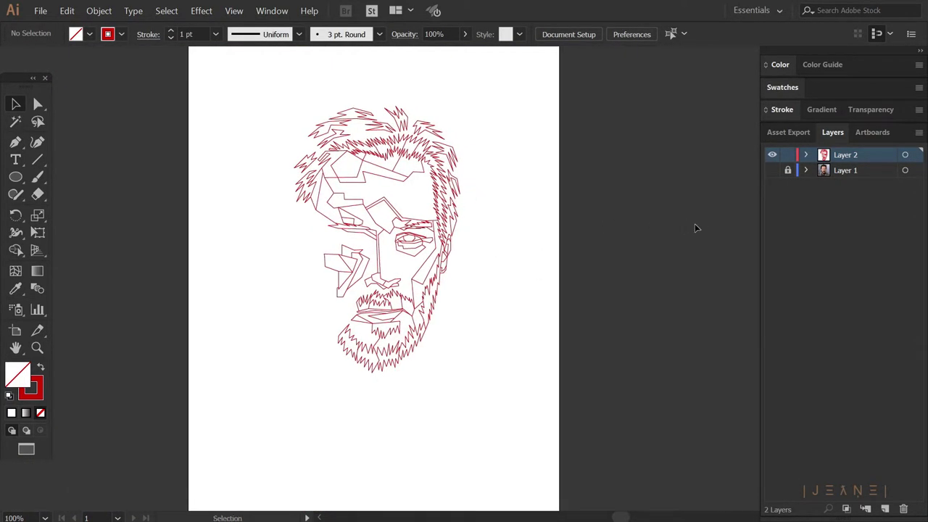
left_click(772, 170)
scroll(408, 358, "down", 1)
Draw a closed collar facet from the jaw across the jacket lapel and shirt collar.
key("ctrl+plus")
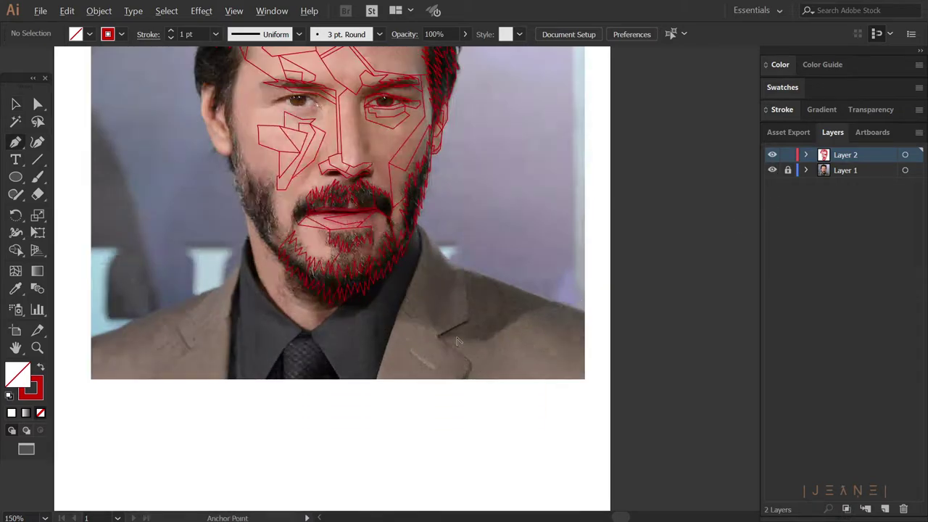
left_click(417, 226)
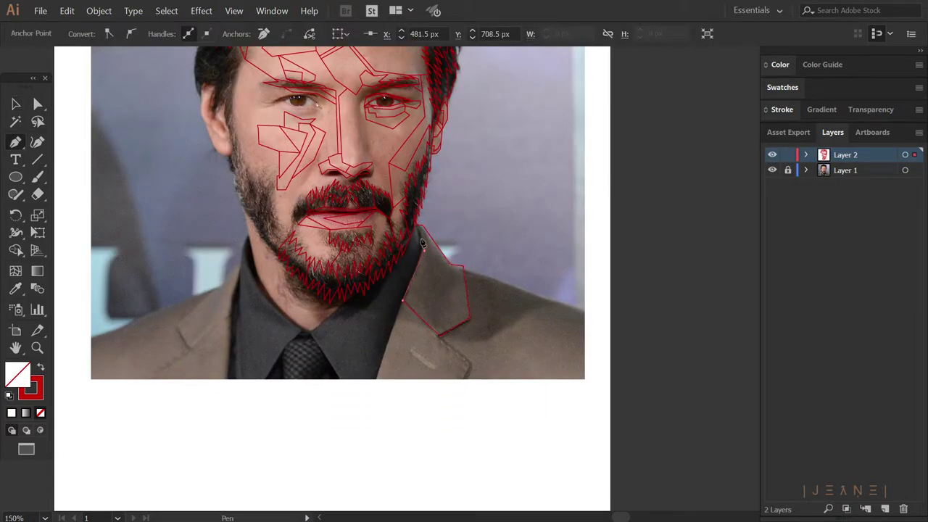
left_click(386, 346)
scroll(360, 332, "down", 1)
left_click(361, 298)
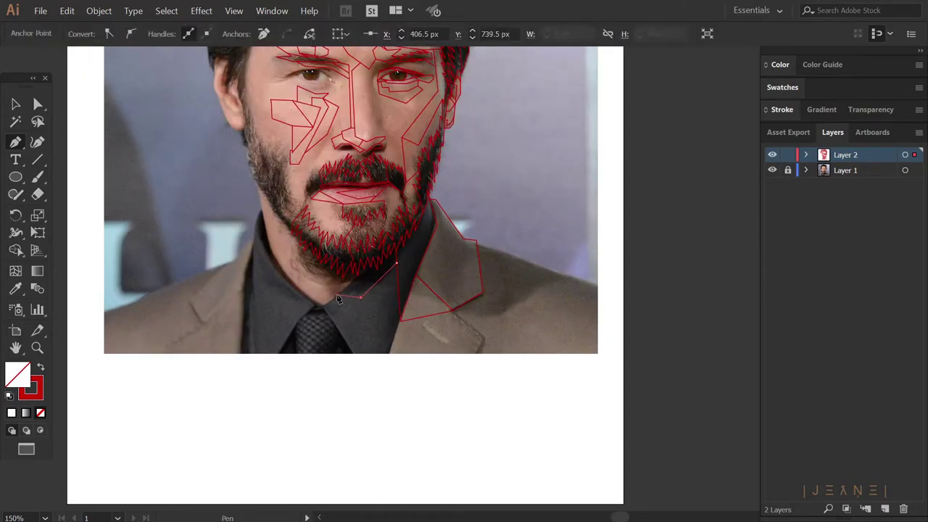
left_click(322, 308)
left_click(396, 254)
scroll(370, 265, "left", 2)
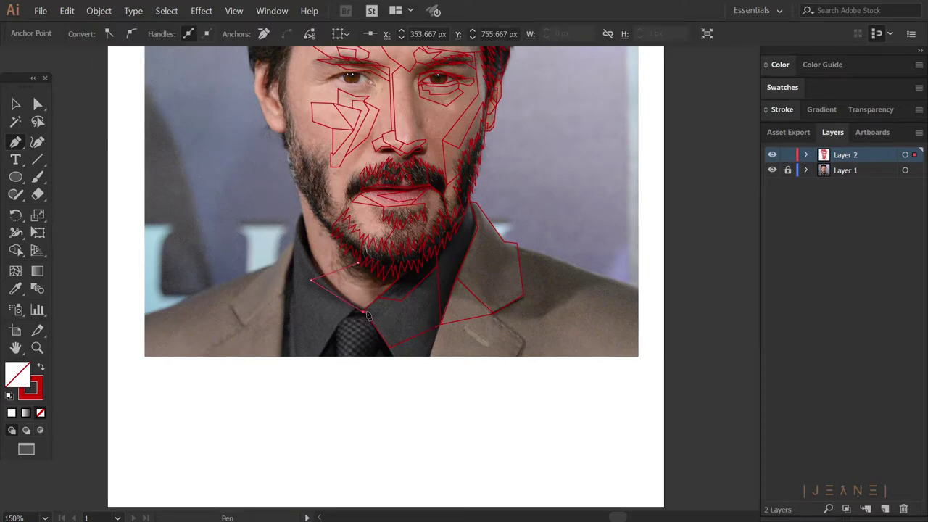
scroll(561, 284, "right", 1)
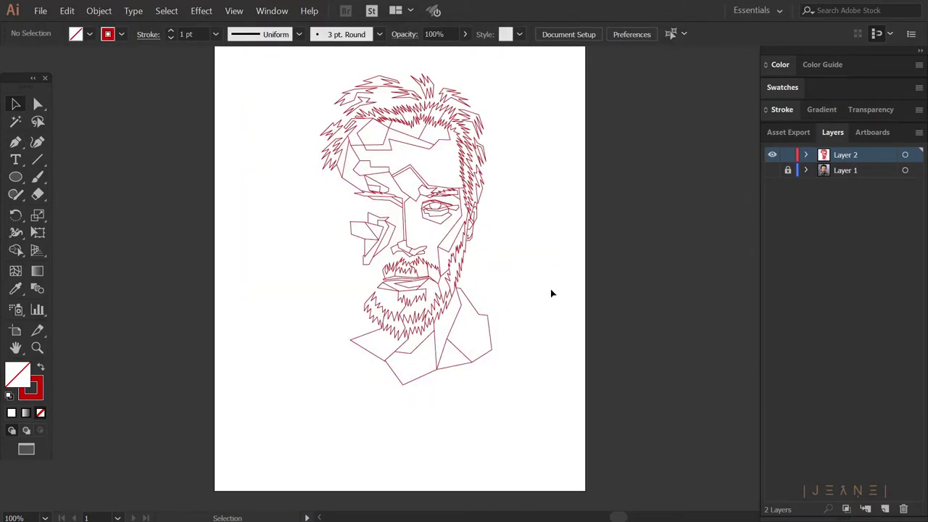
Make all the traced paths a Live Paint group and deselect it.
key("ctrl+a")
key("k")
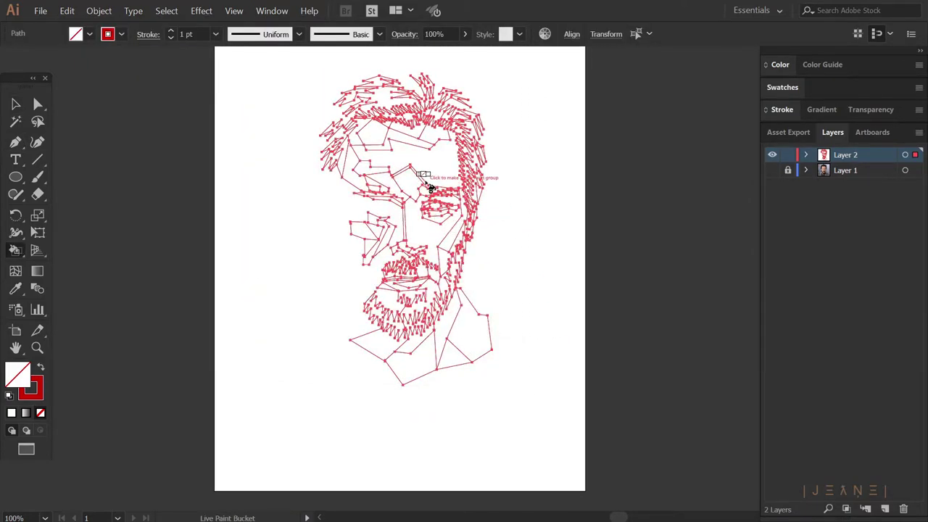
key("v")
left_click(546, 210)
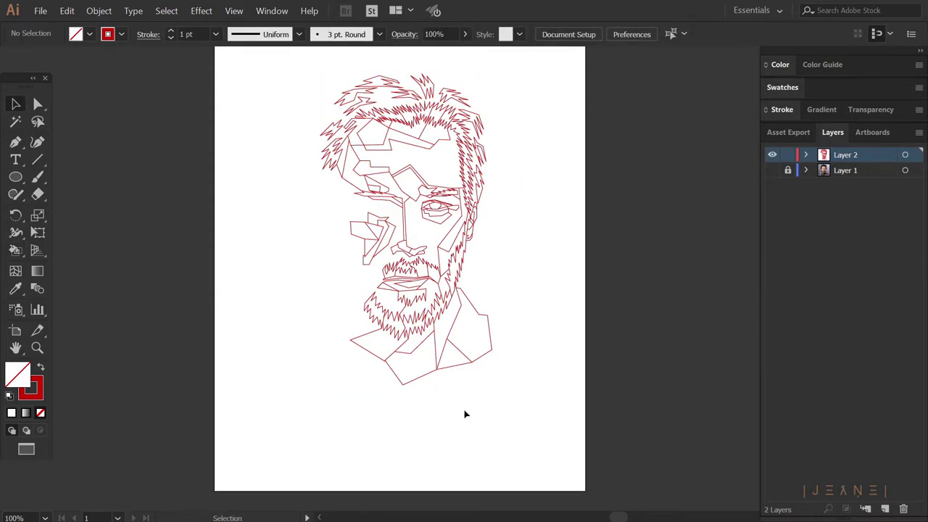
Place the colour palette image, then paint hair facets orange and dark green.
left_click(297, 280)
key("ctrl+plus")
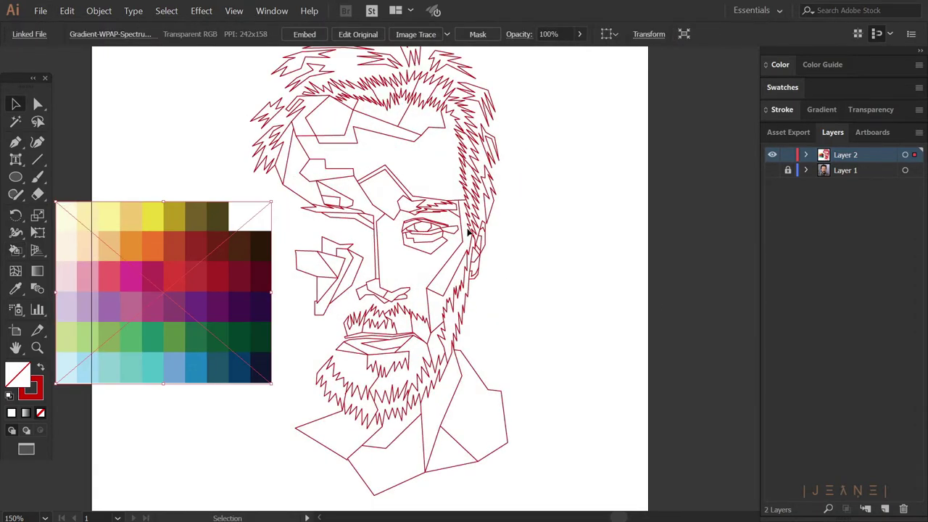
scroll(252, 249, "up", 1)
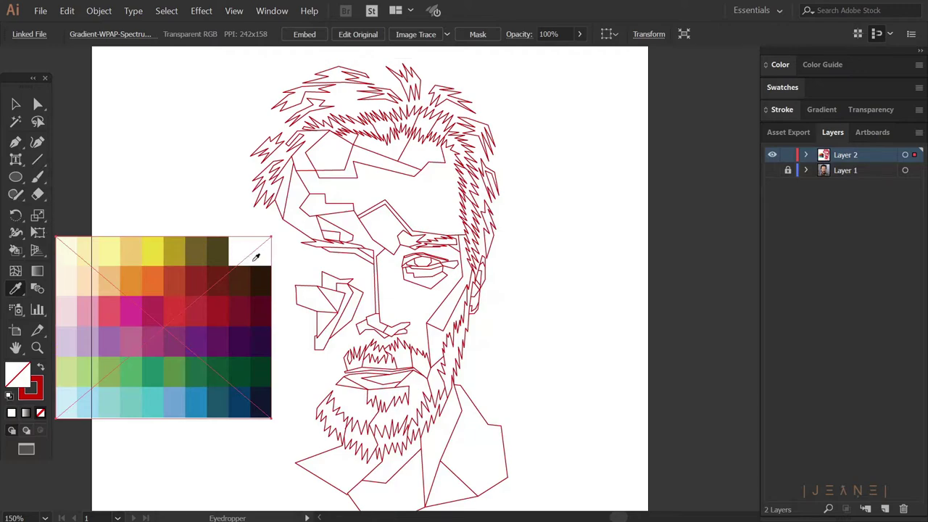
left_click(138, 281, "alt")
scroll(383, 104, "up", 2)
left_click_drag(405, 102, 297, 120)
left_click(173, 330, "alt")
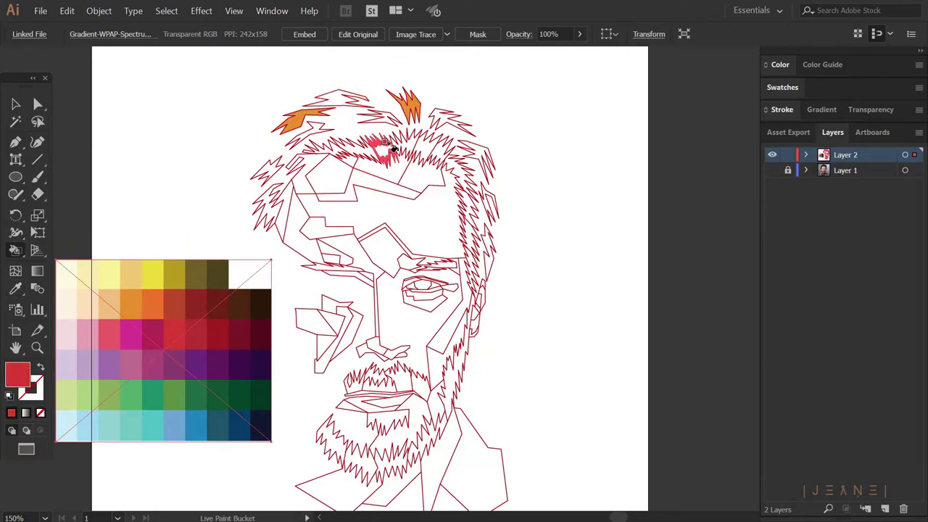
left_click_drag(408, 143, 304, 174)
Fill the eyebrow light green, a hair facet magenta, top hair dark purple and hairline dark blue.
left_click(174, 395, "alt")
left_click(327, 174)
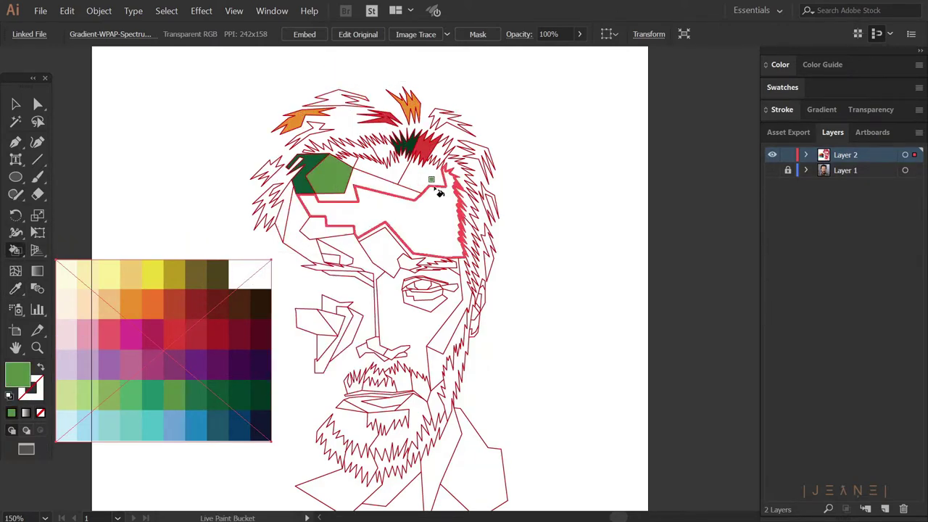
left_click(136, 334, "alt")
left_click(312, 129)
left_click(242, 358, "alt")
left_click_drag(337, 98, 474, 155)
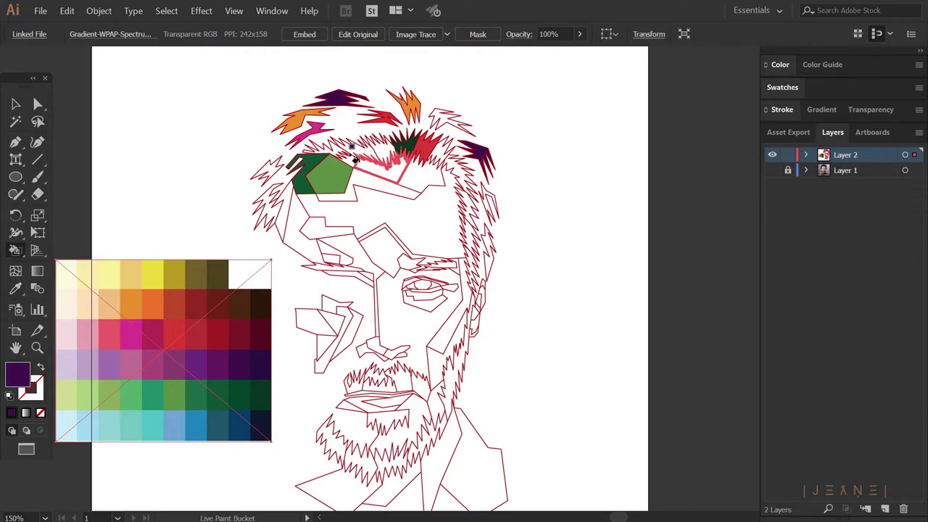
left_click(239, 428, "alt")
left_click_drag(355, 152, 464, 174)
Paint a hairline facet dark green and right-side hair facets red, bright red and green.
left_click(239, 395, "alt")
left_click(435, 153)
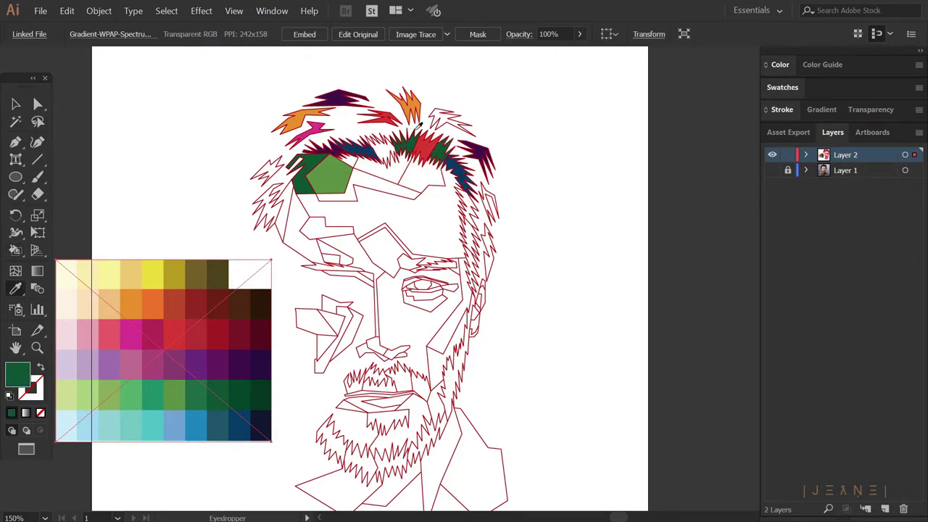
left_click(217, 329, "alt")
left_click_drag(449, 119, 471, 268)
left_click(174, 334, "alt")
left_click(467, 240)
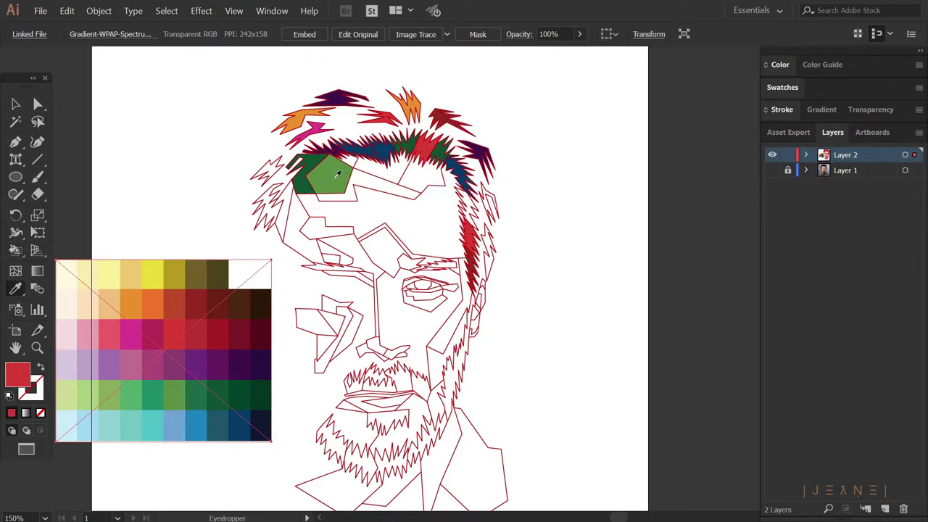
left_click(174, 395, "alt")
left_click(467, 207)
Paint left hair facets dark green and purple, the left face purple, and right hair orange.
left_click(239, 395, "alt")
left_click(270, 170)
left_click(239, 359, "alt")
left_click(265, 207)
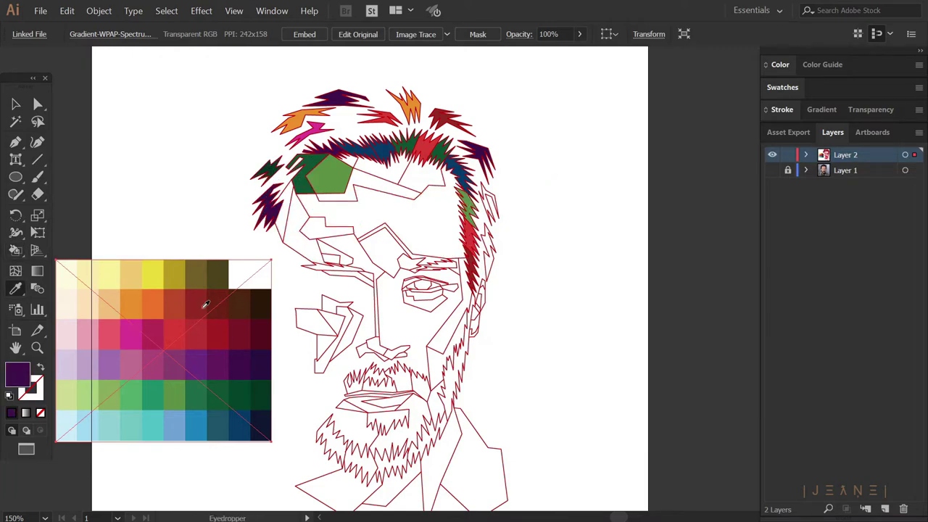
left_click(248, 366, "alt")
left_click(305, 232)
left_click(413, 97, "alt")
left_click(489, 203)
Fill the forehead facets light green and orange, and the nose facet orange.
scroll(255, 419, "down", 1)
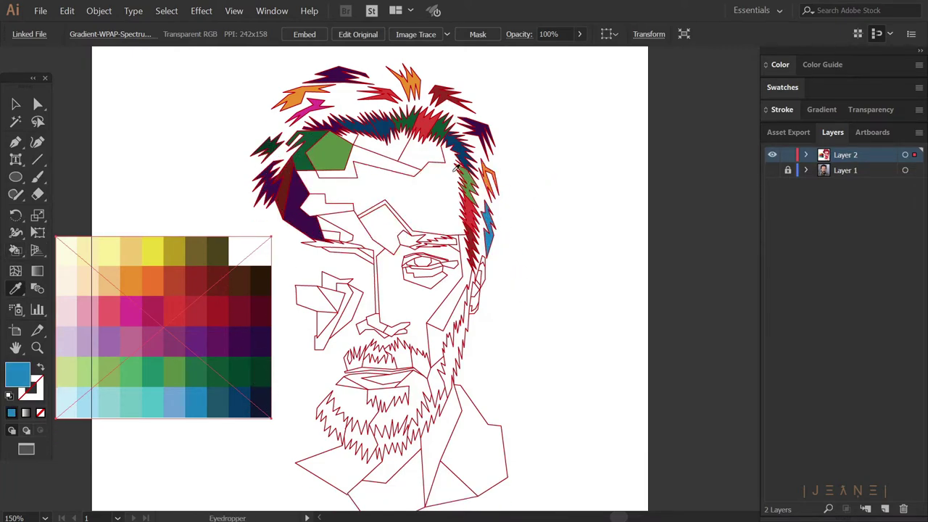
left_click(96, 370, "alt")
left_click(424, 149)
left_click(134, 279, "alt")
left_click(381, 145)
left_click(95, 370, "alt")
left_click(370, 164)
left_click(152, 279, "alt")
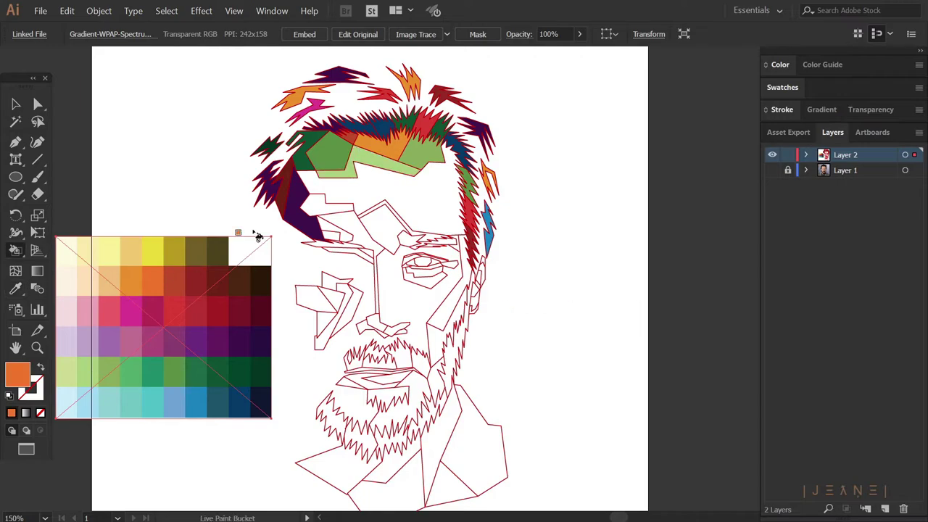
left_click(340, 232)
left_click(109, 312, "alt")
left_click(388, 228)
scroll(340, 210, "up", 1)
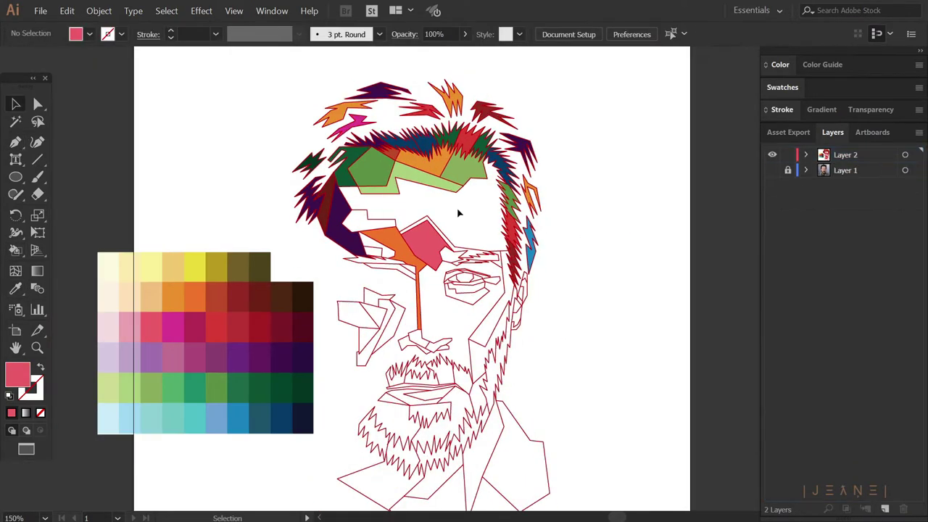
Paint two forehead facets orange and dark red and the strip under the eyebrow dark brown.
left_click(432, 208, "alt")
left_click(360, 202)
left_click(239, 300, "alt")
left_click(369, 220)
scroll(491, 278, "down", 1)
left_click(377, 213)
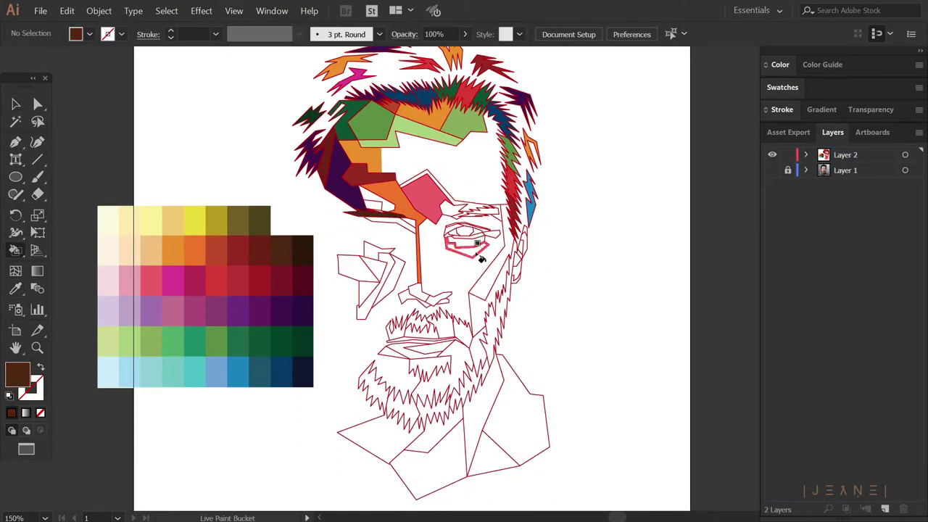
Fill the strip under the pink shape yellow and two cheek facets light cyan and blue.
left_click(282, 340, "alt")
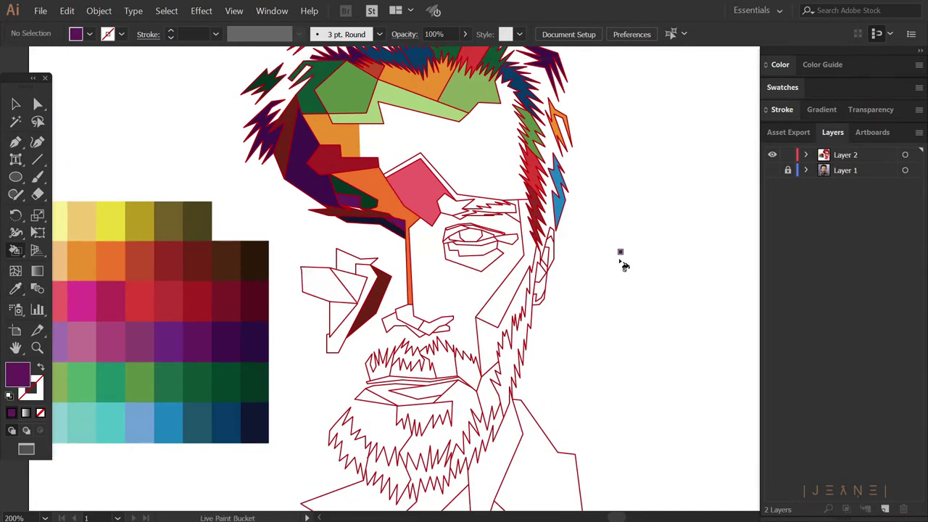
scroll(505, 173, "up", 2)
left_click(505, 173)
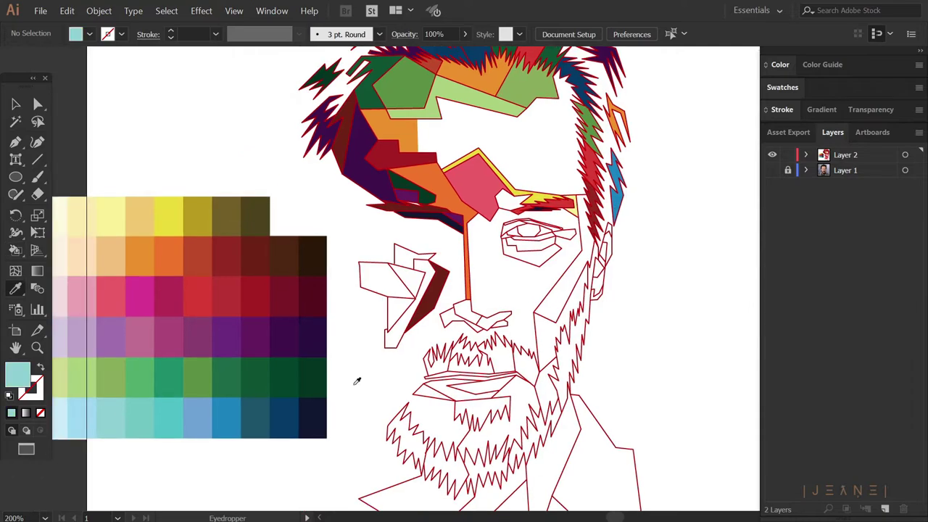
left_click(561, 271, "alt")
left_click(543, 330, "alt")
Colour the moustache facets blue, pink, orange and light blue.
left_click(573, 341, "alt")
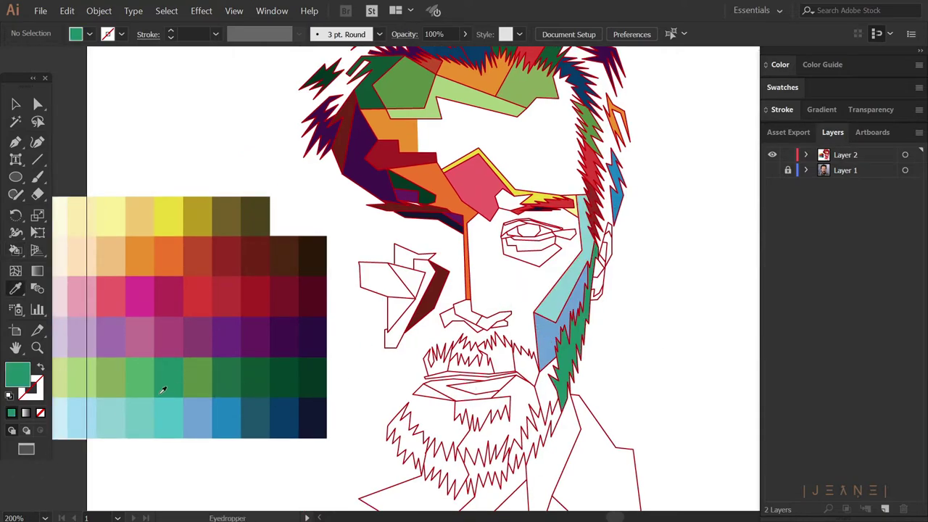
left_click(435, 361)
left_click(464, 351)
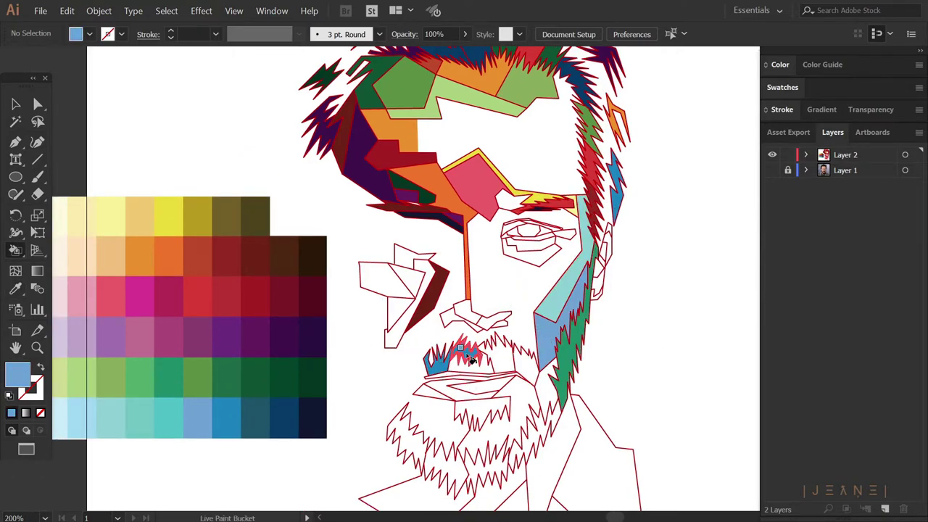
left_click(525, 363)
left_click(232, 406, "alt")
left_click(496, 355)
Paint the upper lip pink, the lower lip dark magenta and a beard facet light green.
scroll(625, 397, "down", 2)
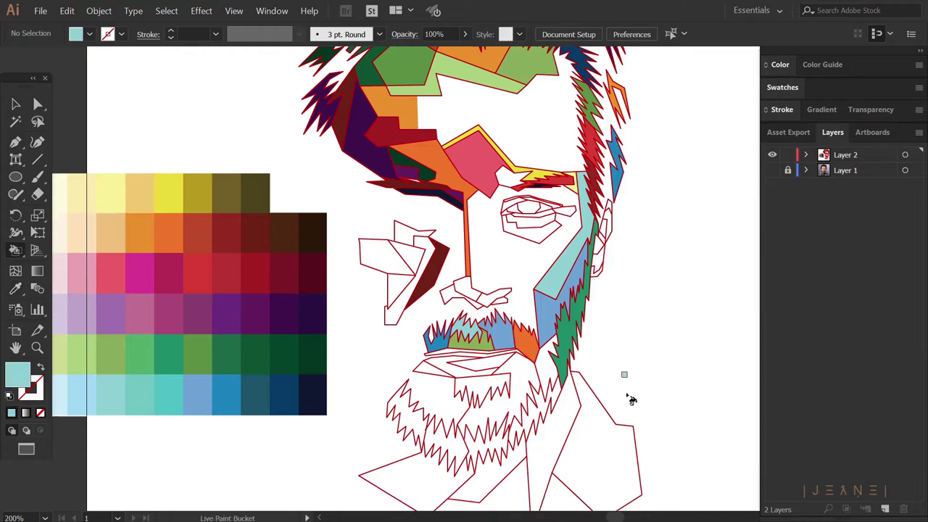
left_click(109, 271, "alt")
left_click(464, 341)
left_click(166, 271, "alt")
left_click(482, 354)
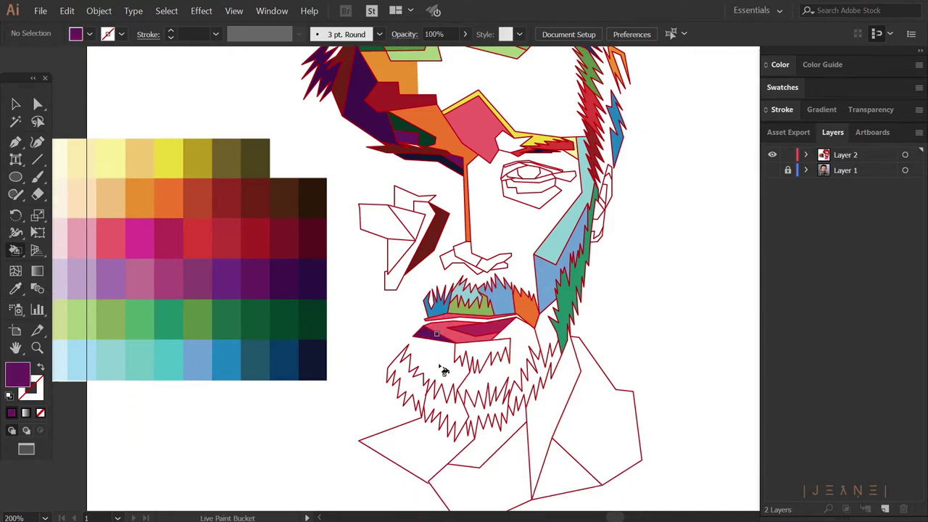
left_click(109, 312, "alt")
left_click(500, 377)
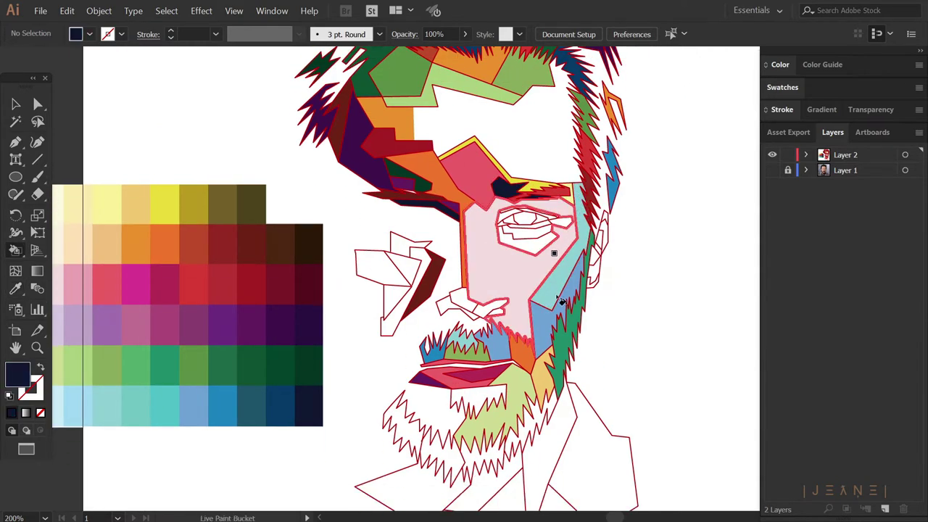
Paint the ear facets dark green, purple and teal.
left_click(380, 234)
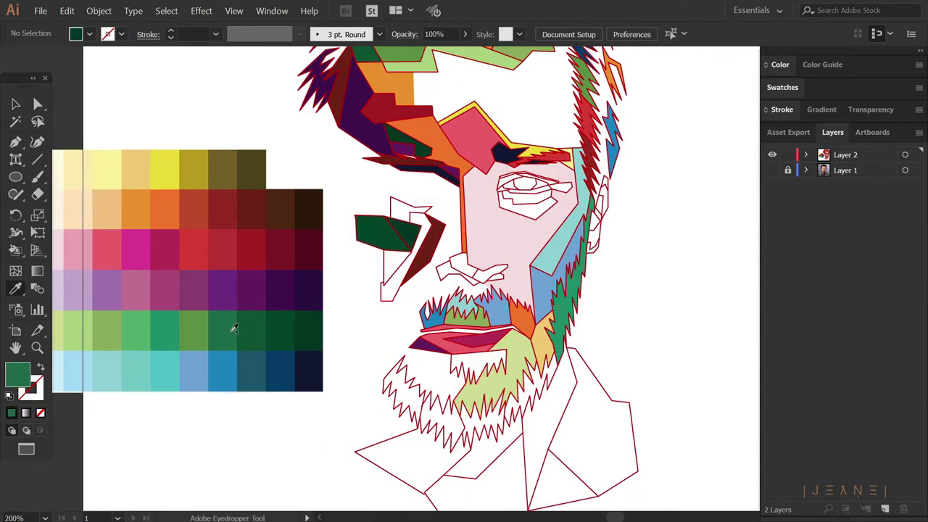
left_click(397, 267)
left_click(223, 288, "alt")
left_click(410, 209)
left_click(251, 371, "alt")
left_click(387, 290)
Fill the beard facets navy, red and green, adding a second red and navy facet.
scroll(454, 309, "down", 2)
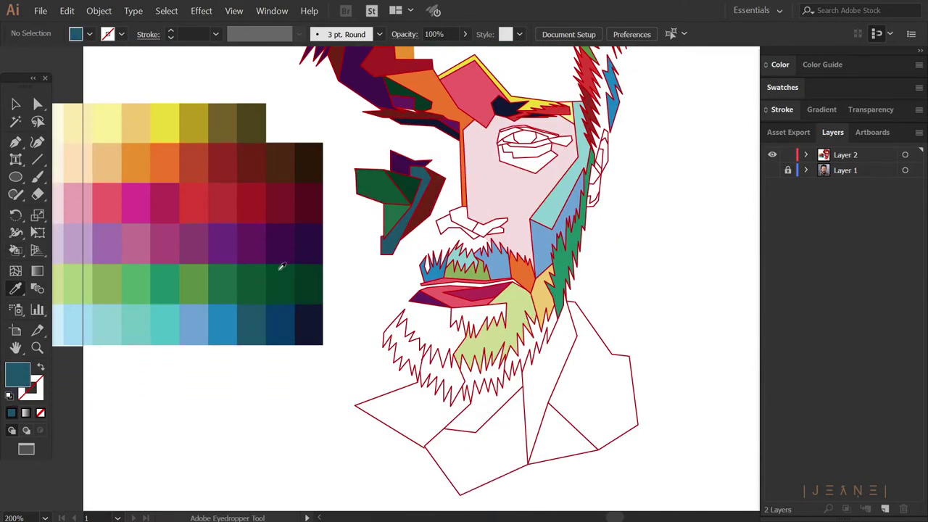
left_click(298, 319, "alt")
left_click(399, 341)
left_click(199, 207, "alt")
left_click(439, 374)
left_click(202, 280, "alt")
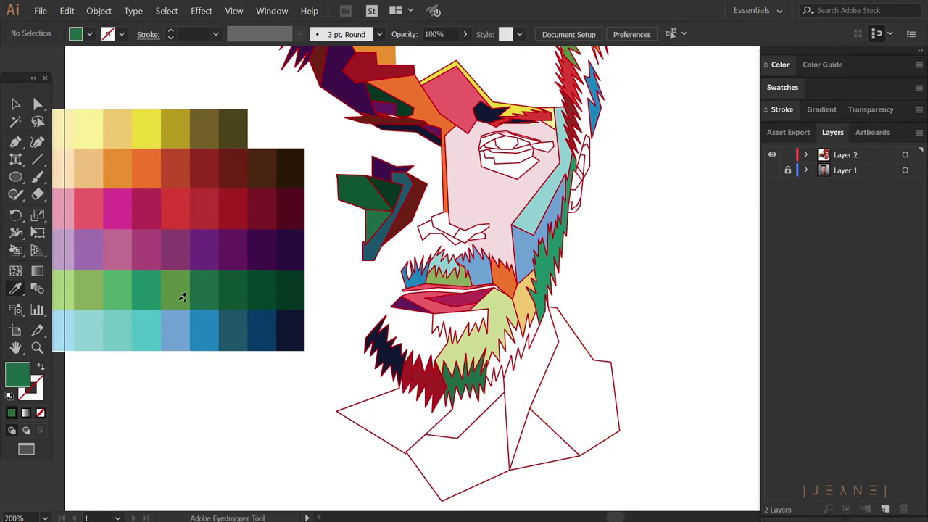
left_click(464, 380)
left_click(511, 348)
left_click(385, 351)
Colour the collar facets navy, green, olive and yellow.
scroll(442, 366, "down", 1)
left_click(435, 388)
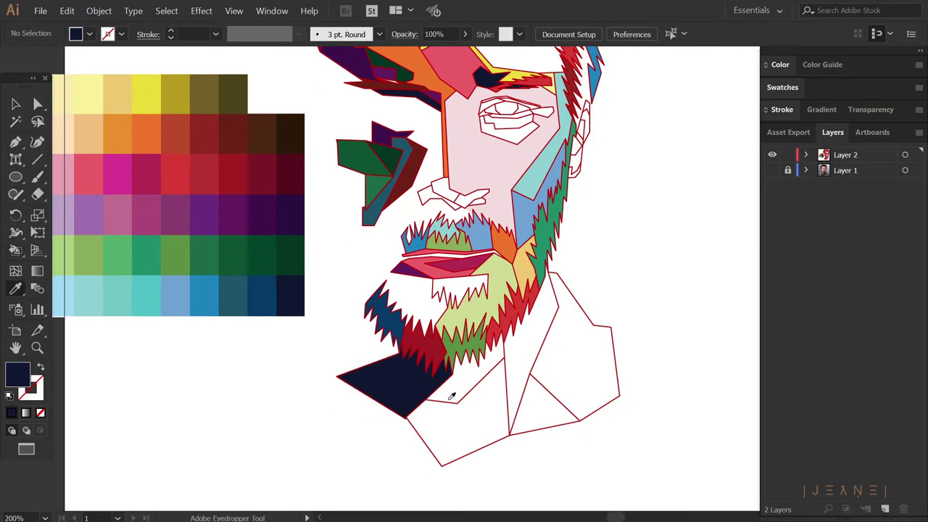
left_click(146, 257, "alt")
left_click(456, 421)
left_click(203, 105, "alt")
left_click(532, 363)
left_click(572, 355)
scroll(182, 186, "up", 1)
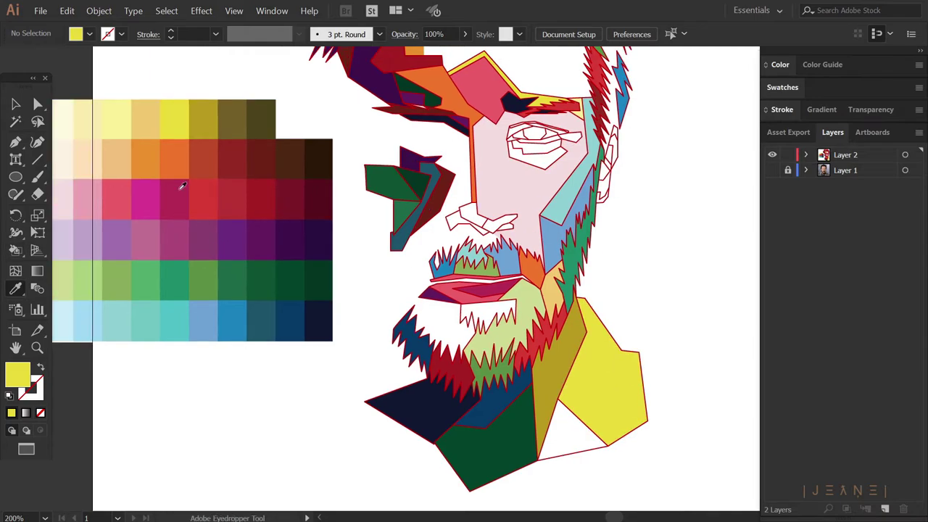
left_click(192, 275, "alt")
Undo a stray green fill on the face and paint two small right-cheek facets navy and yellow.
left_click(497, 188)
scroll(435, 217, "up", 2)
key("ctrl+z")
left_click(258, 310, "alt")
left_click(551, 205)
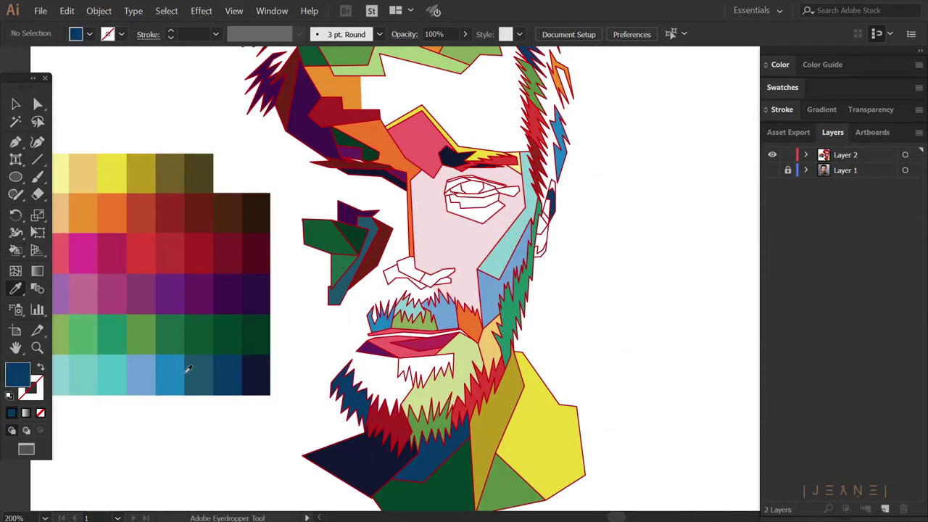
left_click(178, 371, "alt")
left_click(547, 222)
left_click(551, 420, "alt")
left_click(540, 239)
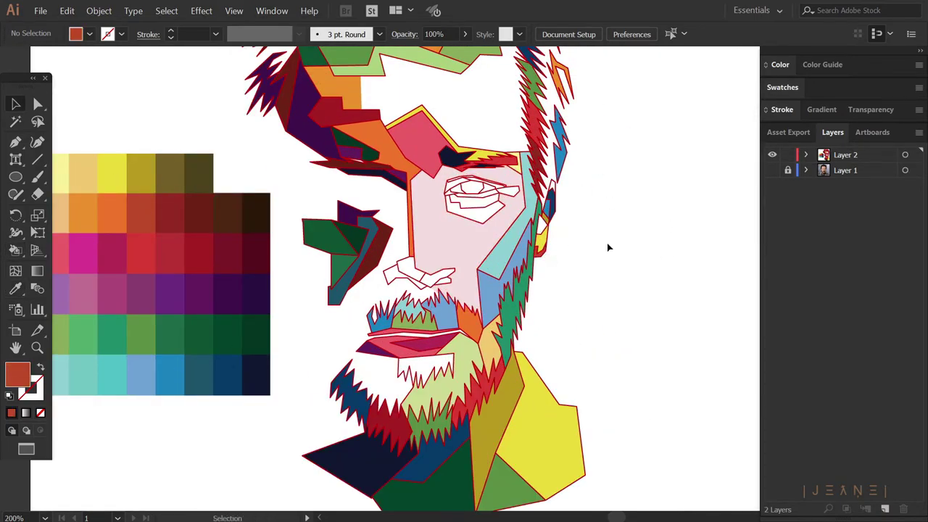
scroll(607, 246, "down", 1)
Paint the eye facets orange, yellow and green.
left_click(223, 309, "alt")
left_click(223, 310, "ctrl")
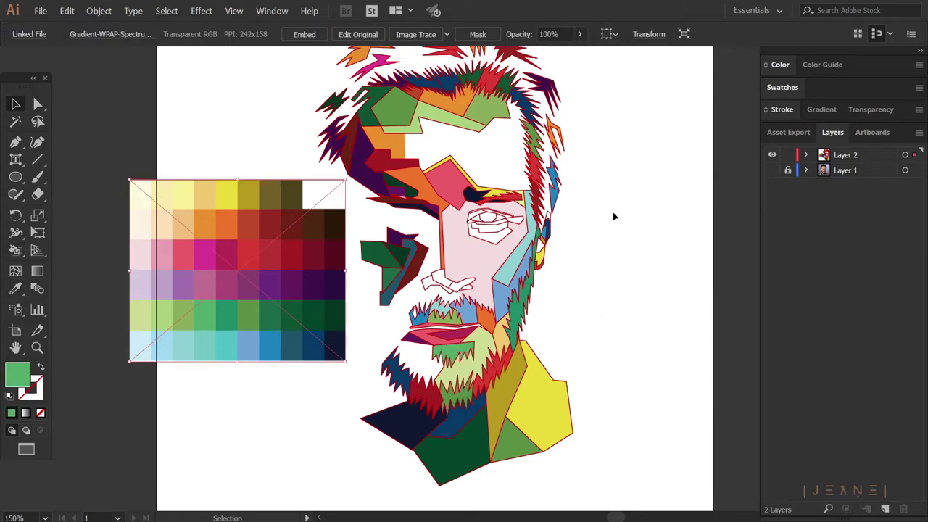
scroll(612, 213, "up", 1)
left_click(373, 225)
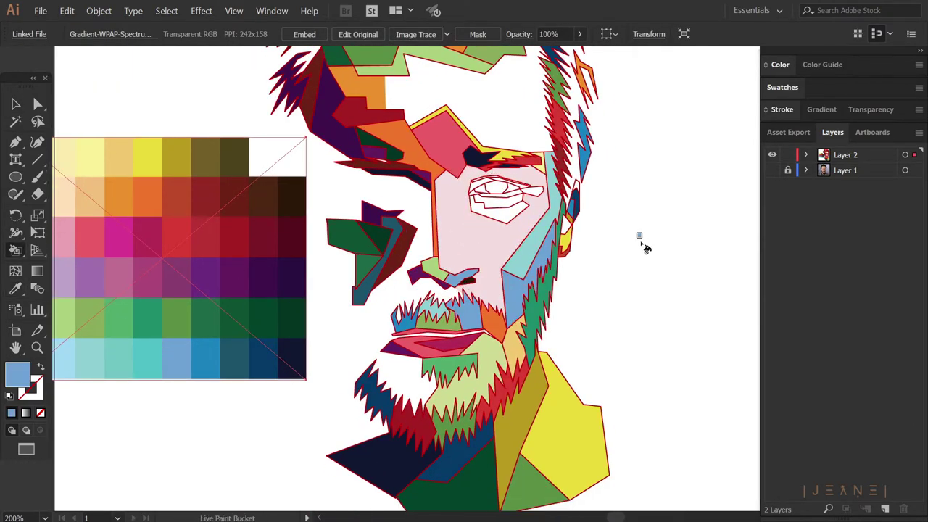
scroll(642, 244, "up", 2)
left_click(500, 243)
left_click(513, 222)
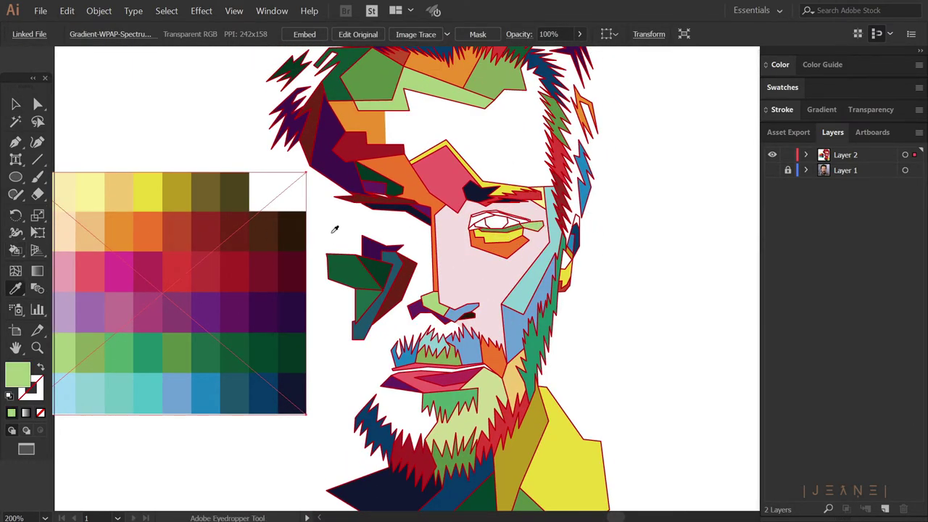
Select the eye outline path, then deselect it and return to the Live Paint Bucket.
left_click(244, 304, "alt")
scroll(507, 239, "up", 2)
key("p")
scroll(508, 239, "up", 1)
left_click(511, 224, "ctrl")
scroll(507, 239, "down", 1)
key("ctrl+shift+a")
key("k")
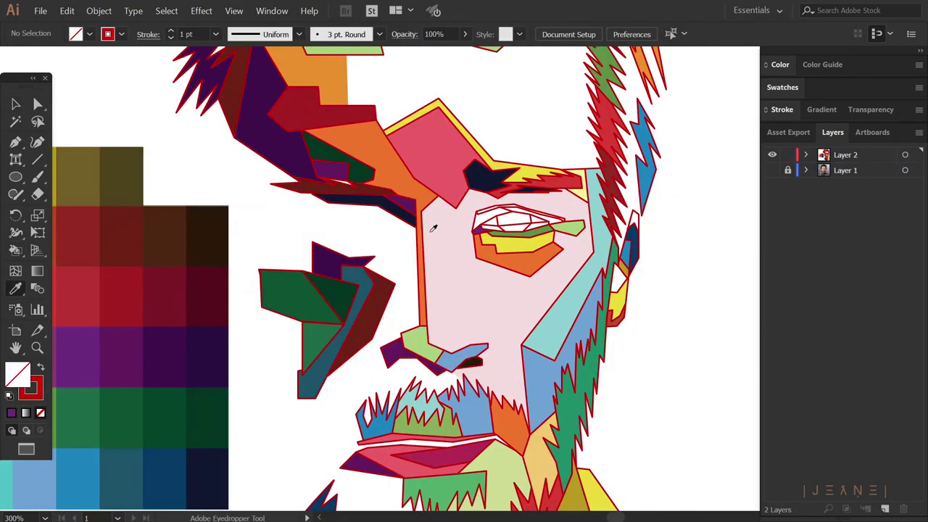
scroll(442, 214, "down", 1)
Paint two more eye facets dark maroon and purple.
left_click(244, 348, "alt")
left_click(469, 217)
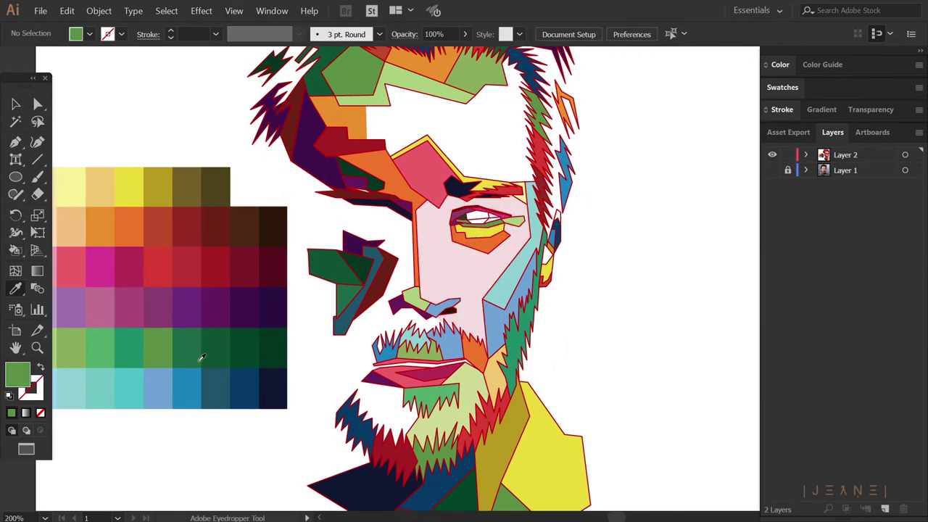
left_click(240, 272, "alt")
left_click(474, 216)
Select the colour chart image and fit the whole artboard in the window.
left_click(239, 272)
key("v")
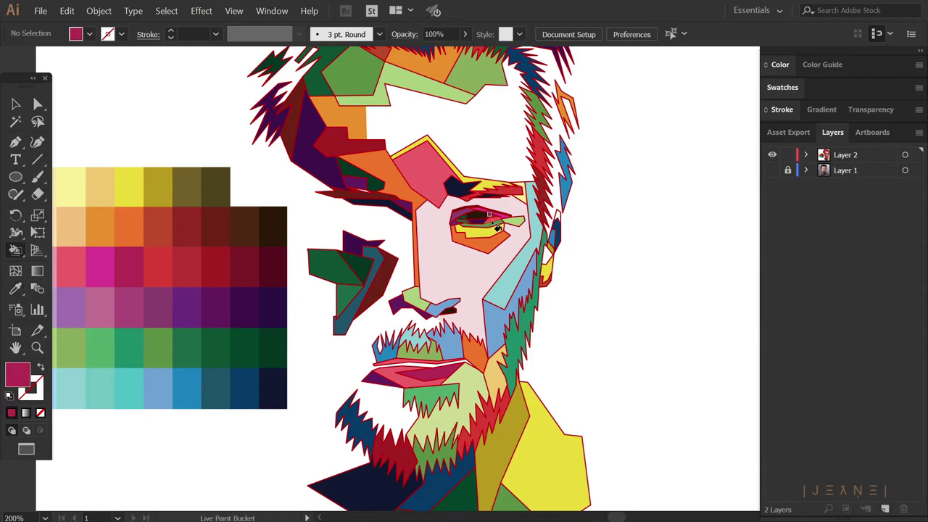
left_click(239, 271)
key("ctrl+0")
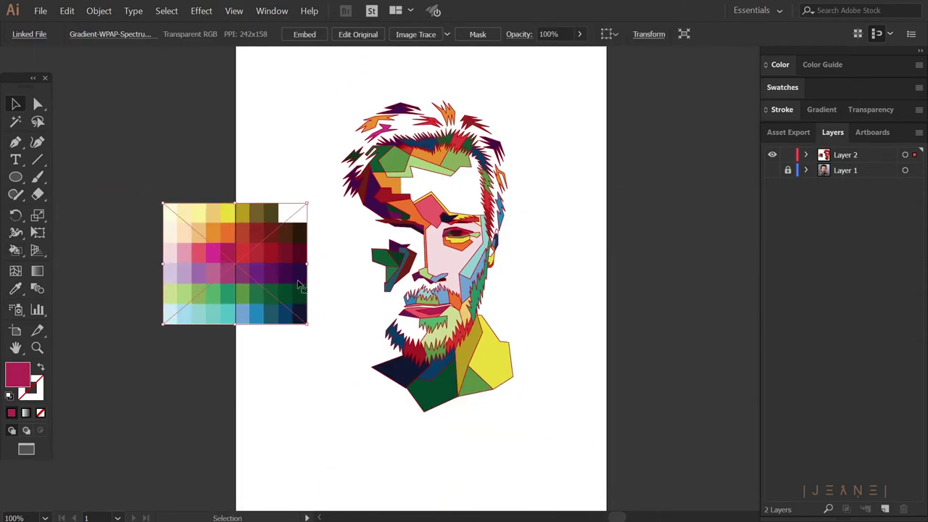
Hide the colour chart and draw a black rectangle behind the portrait.
left_click(772, 169)
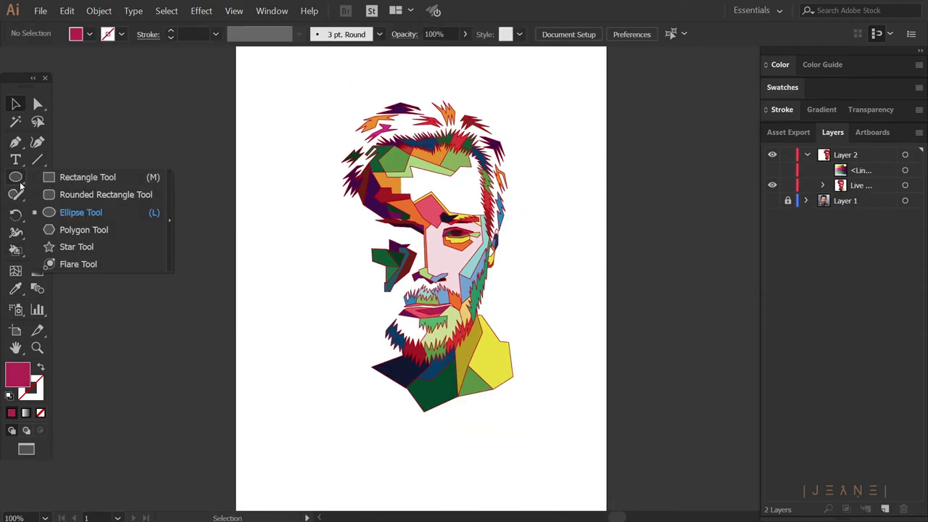
left_click_drag(15, 177, 73, 174)
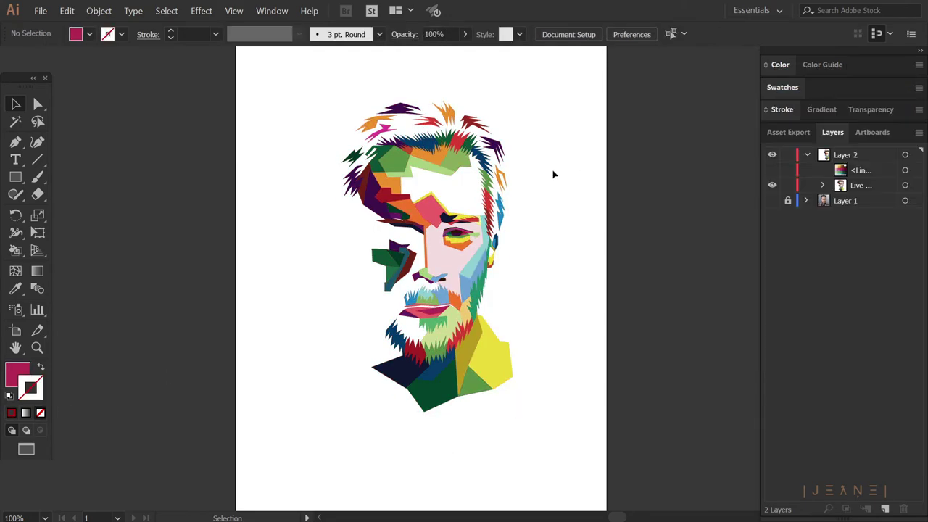
left_click_drag(313, 92, 560, 417)
key("ctrl+shift+bracketleft")
double_click(17, 374)
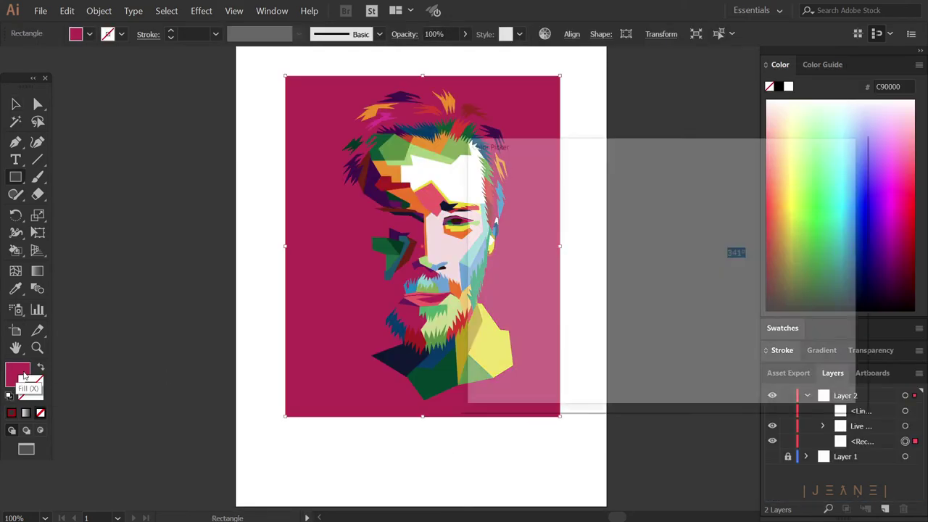
left_click(473, 365)
key("Return")
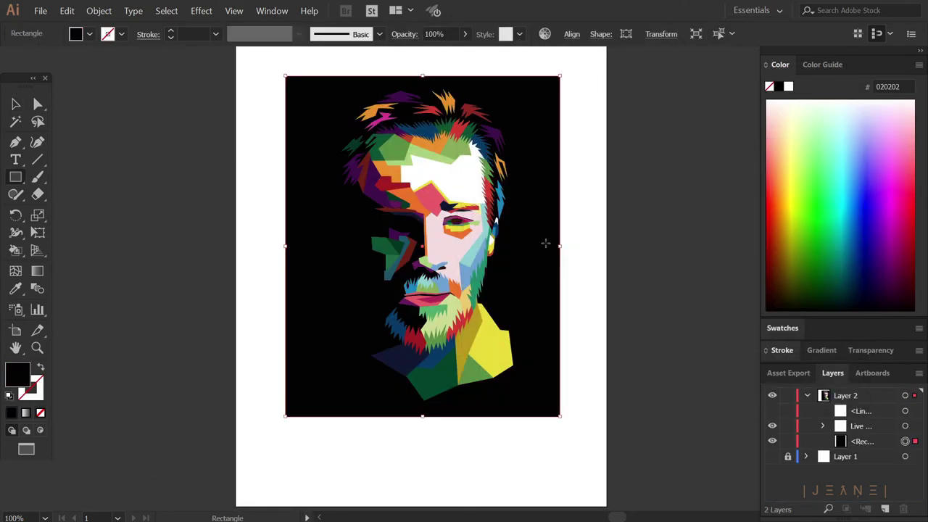
Duplicate the background rectangle, shrink it to the right half and fill it dark grey 191919.
key("v")
key("ctrl+shift+a")
left_click(904, 441)
left_click_drag(286, 247, 422, 246)
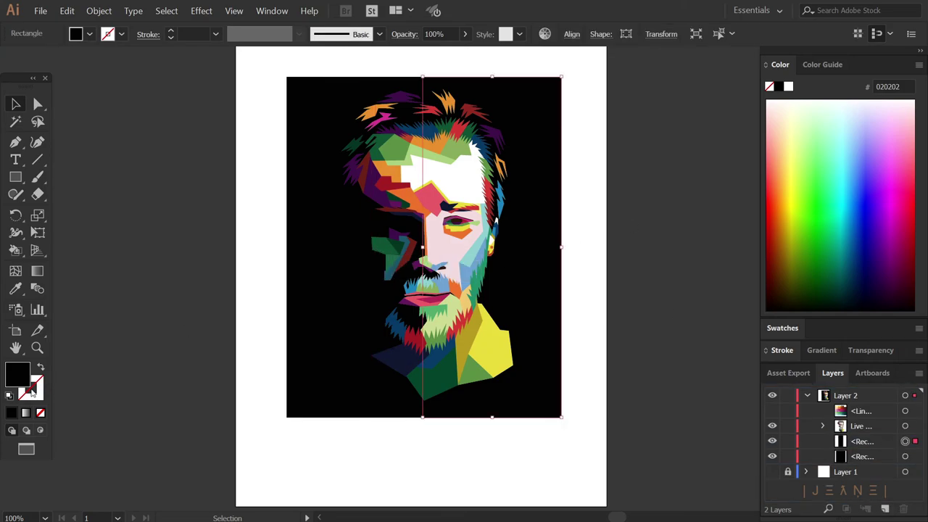
double_click(18, 374)
left_click(477, 341)
left_click(814, 184)
left_click(631, 202)
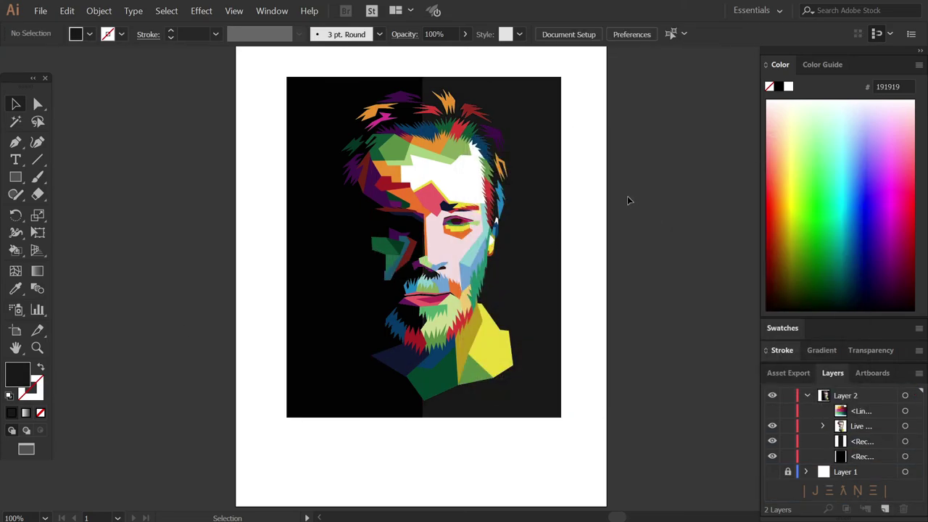